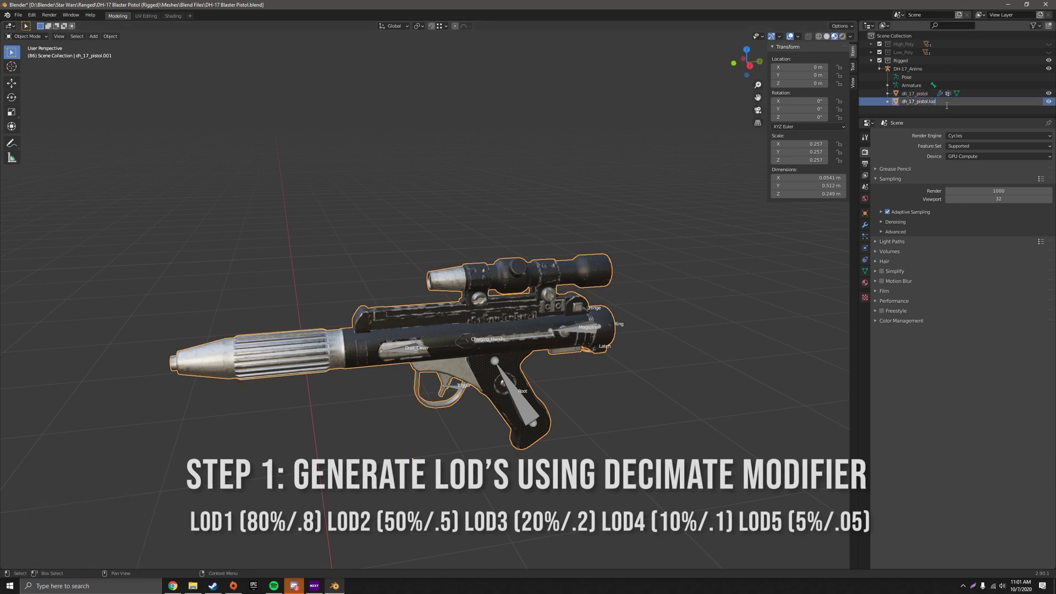
Finish naming the duplicated pistol mesh dh_17_pistol.lod1 and apply a Decimate modifier with ratio 0.8 to it
key("Return")
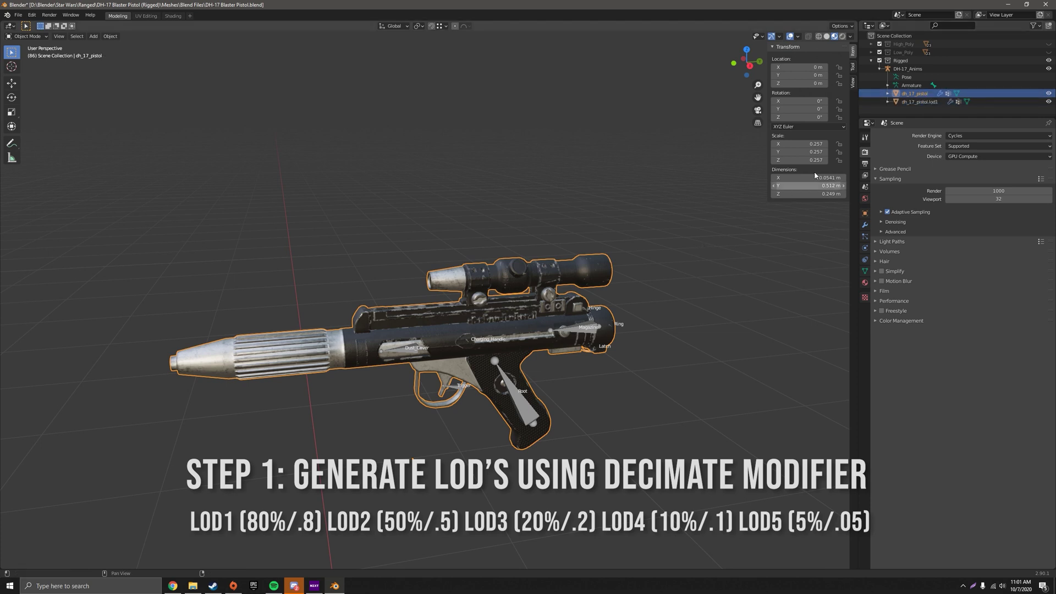
left_click(865, 225)
left_click(921, 137)
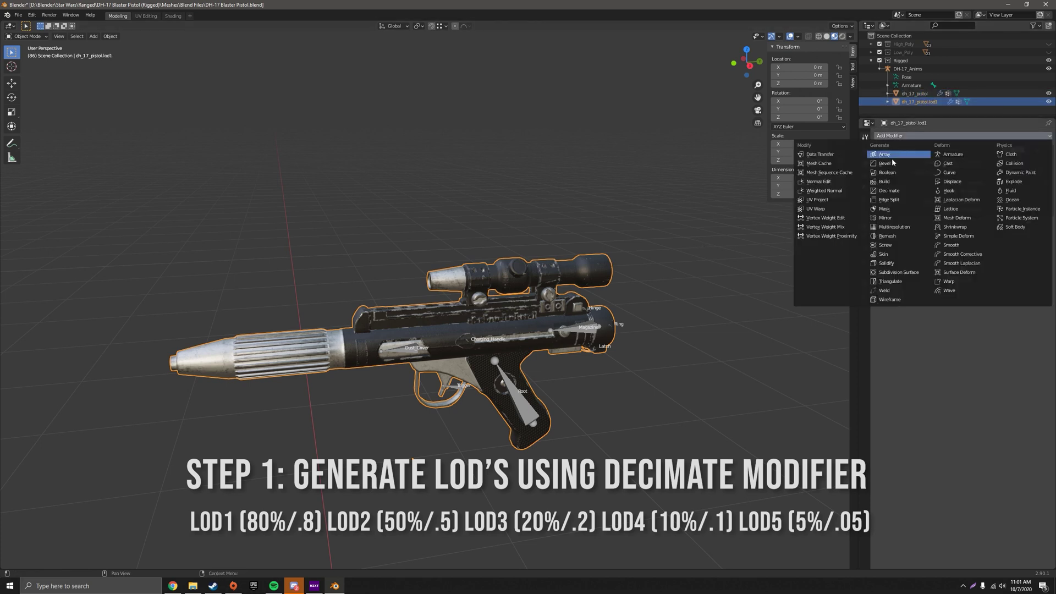
left_click(898, 194)
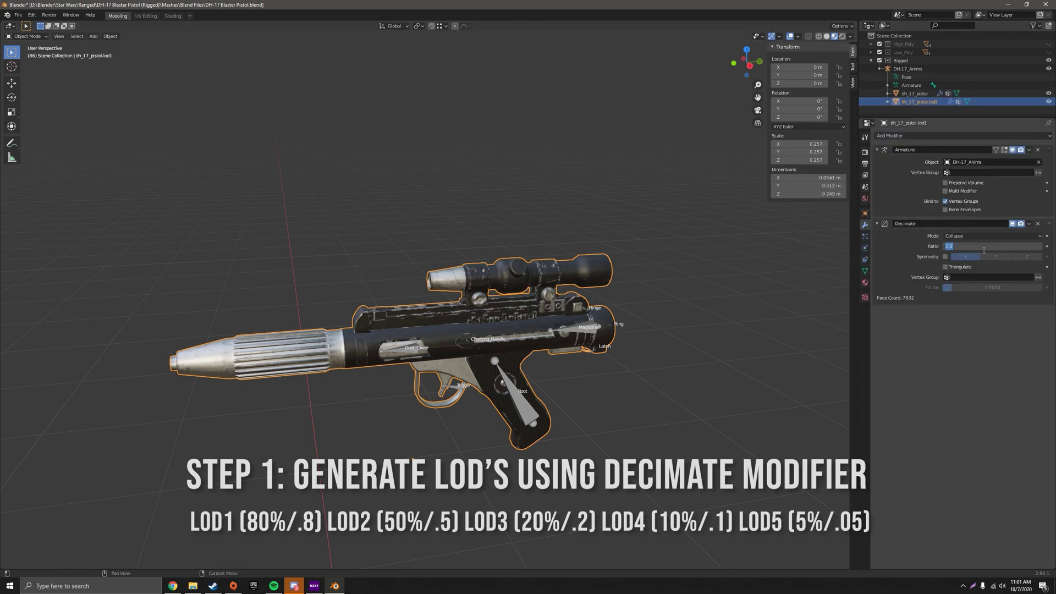
key("Return")
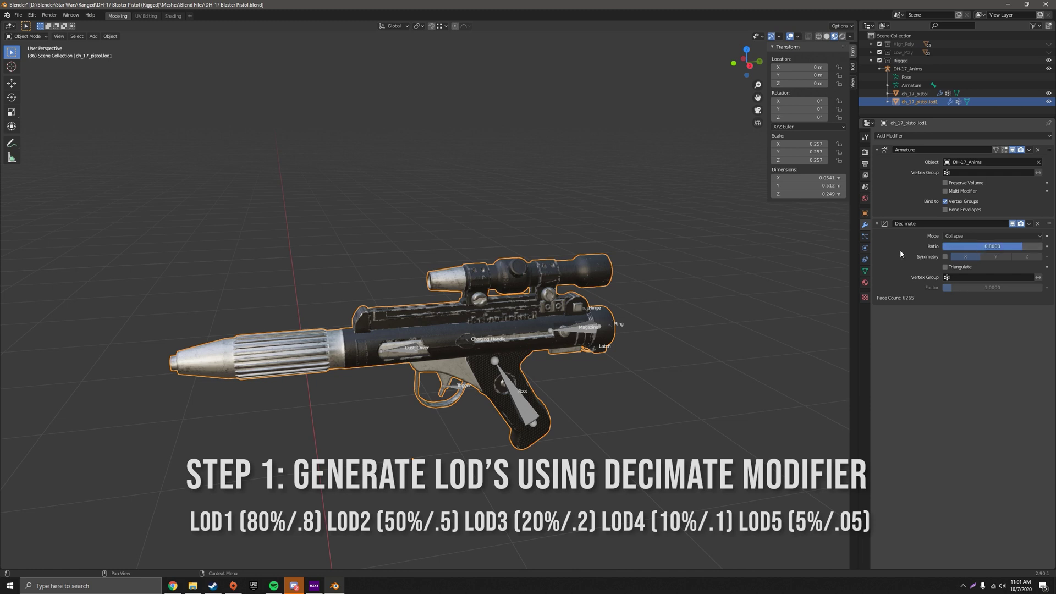
key("ctrl+a")
Duplicate the original dh_17_pistol mesh in place and rename the copy dh_17_pistol.lod2
left_click(916, 93)
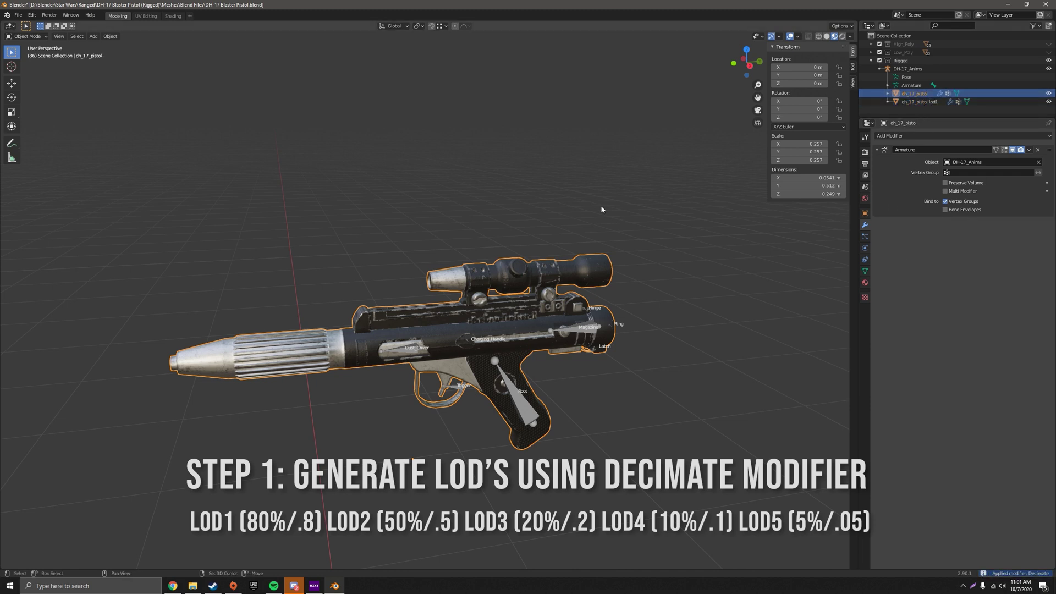
key("shift+d")
double_click(919, 102)
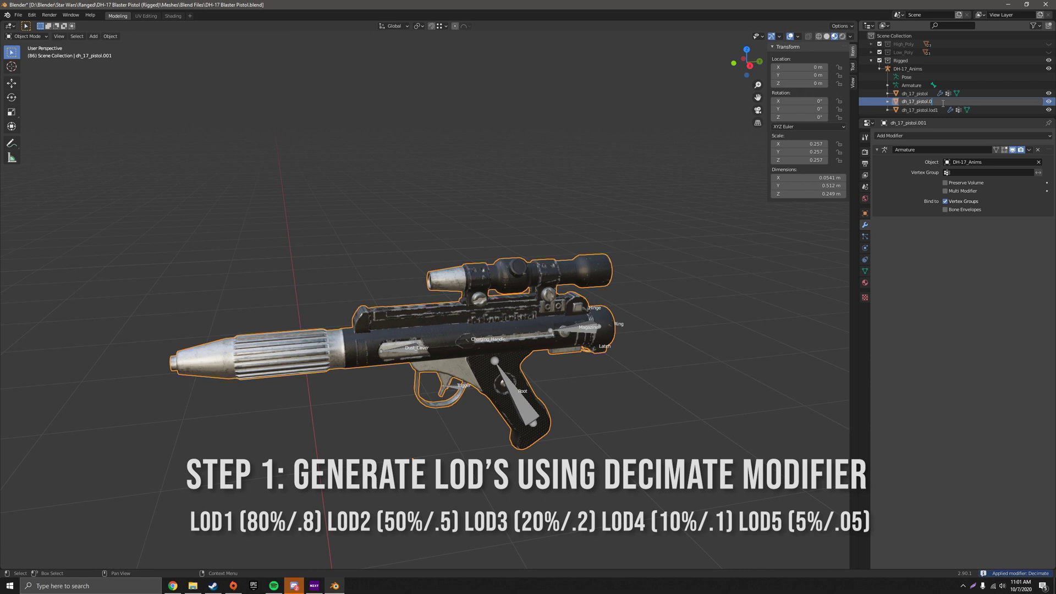
type("lod2")
key("Return")
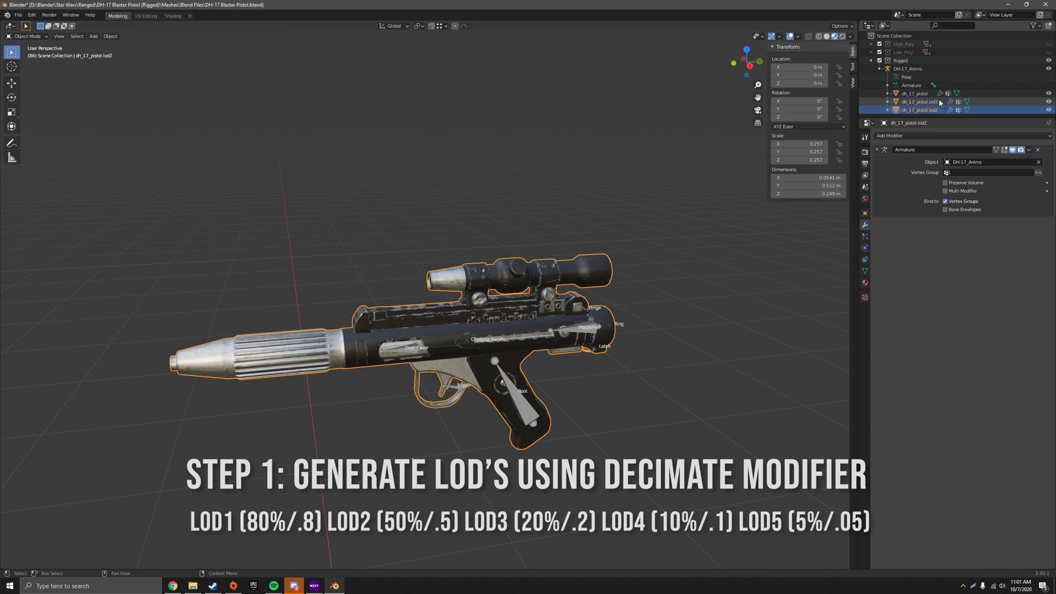
Add a Decimate modifier with ratio 0.5 to dh_17_pistol.lod2 and apply it
left_click(925, 137)
left_click(904, 195)
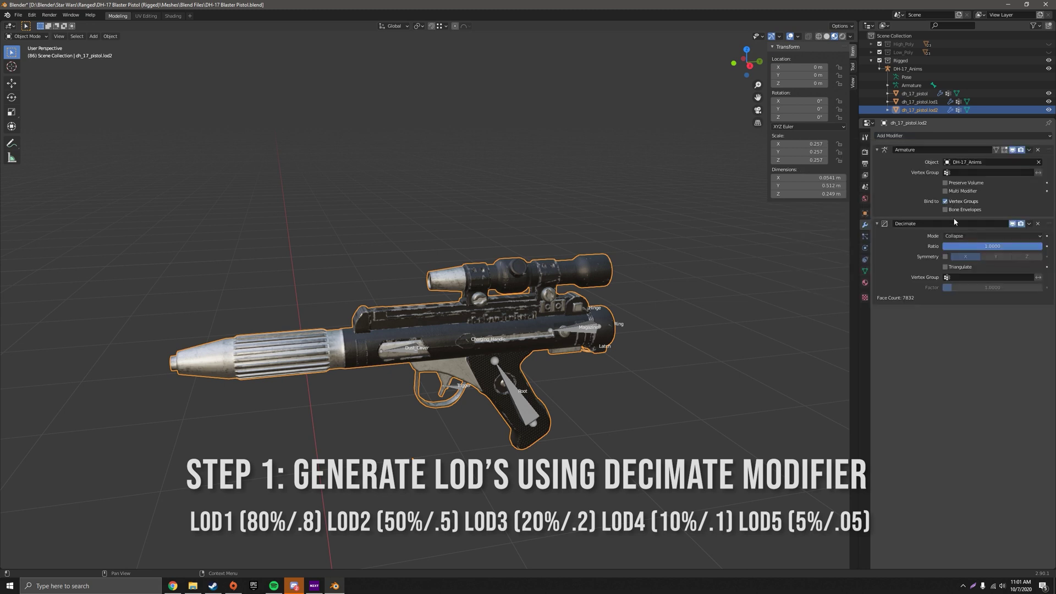
left_click(963, 246)
type(".5")
key("Return")
key("ctrl+a")
Duplicate the original dh_17_pistol mesh in place and rename the copy dh_17_pistol.lod3
left_click(915, 94)
key("shift+d")
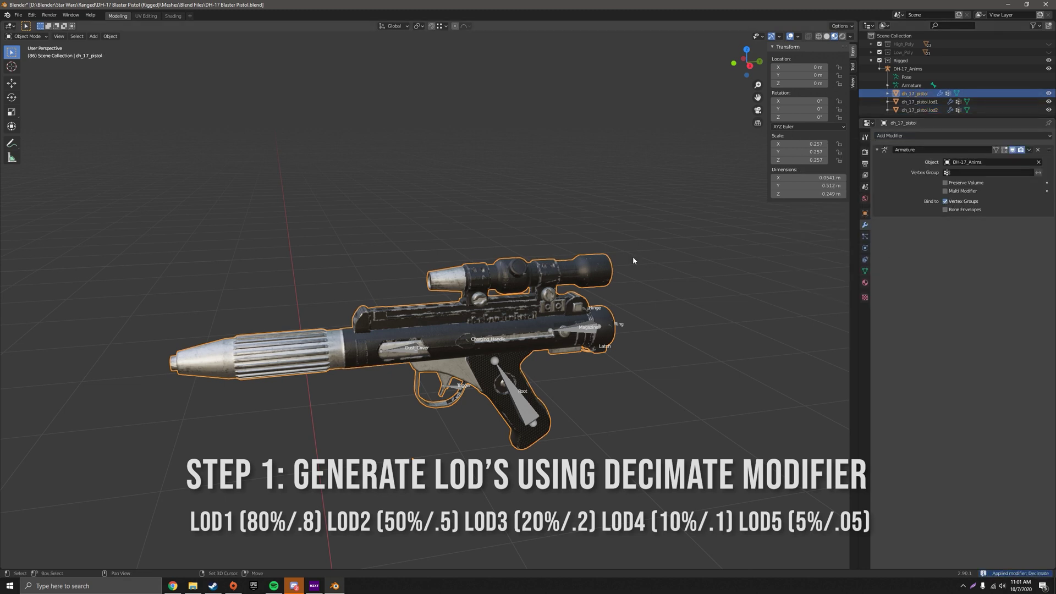
right_click(634, 260)
double_click(936, 103)
type("lod3")
key("Return")
scroll(943, 107, "down", 1)
Add a Decimate modifier with ratio 0.2 to dh_17_pistol.lod3 and apply it
left_click(925, 136)
left_click(905, 195)
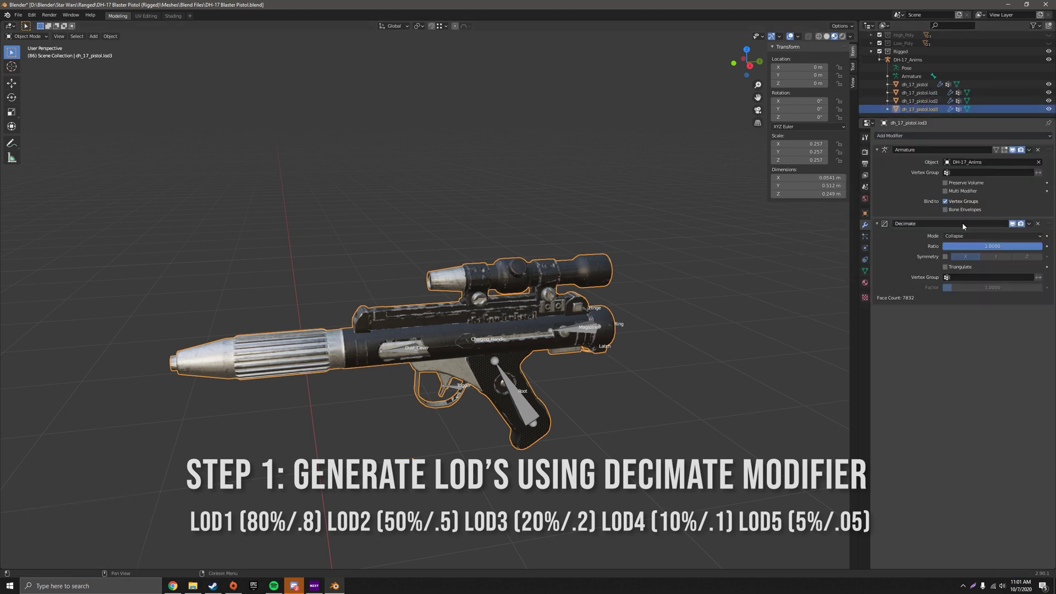
type(".2")
key("Return")
key("ctrl+a")
Duplicate the original dh_17_pistol mesh in place and rename the copy dh_17_pistol.lod4
left_click(916, 86)
key("shift+d")
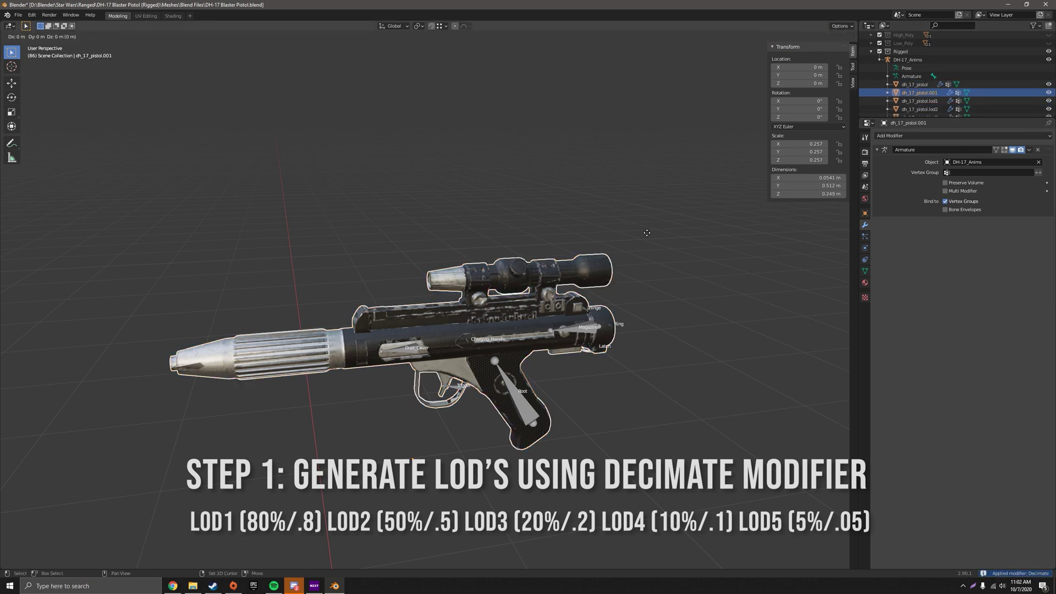
right_click(648, 234)
double_click(944, 95)
key("BackSpace")
key("Return")
scroll(949, 108, "down", 1)
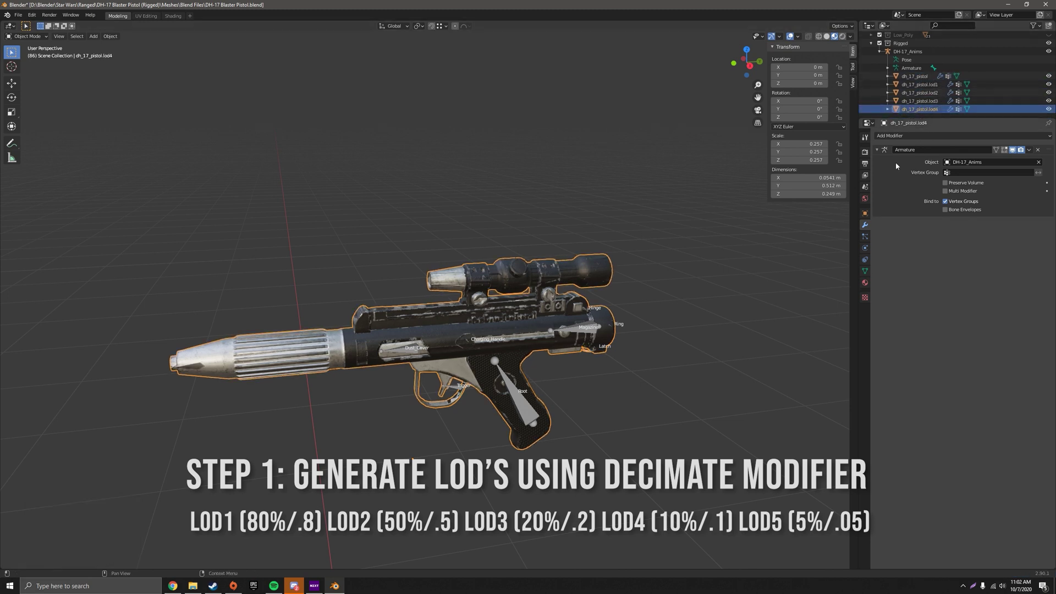
Add a Decimate modifier with ratio 0.1 to dh_17_pistol.lod4 and apply it
left_click(919, 137)
left_click(905, 194)
double_click(969, 248)
type(".1")
key("Return")
key("ctrl+a")
Duplicate the original dh_17_pistol mesh in place and rename the copy dh_17_pistol.lod5
left_click(918, 77)
key("shift+d")
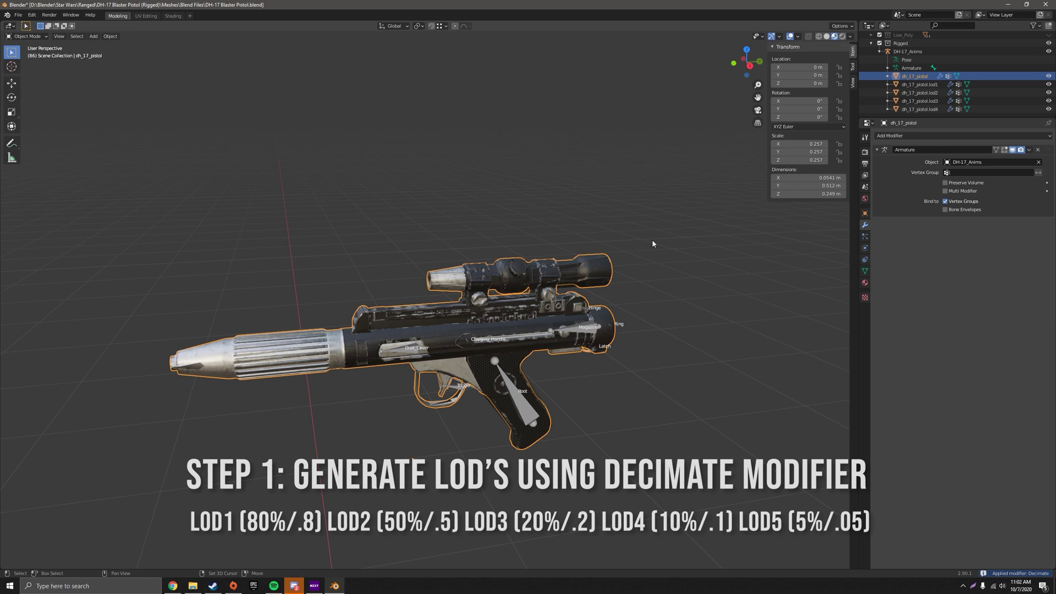
right_click(653, 243)
double_click(940, 85)
left_click(940, 86)
key("BackSpace")
key("BackSpace")
key("BackSpace")
type("lod5")
key("Return")
scroll(940, 88, "down", 1)
Add a Decimate modifier with ratio 0.05 to dh_17_pistol.lod5 and apply it
left_click(910, 136)
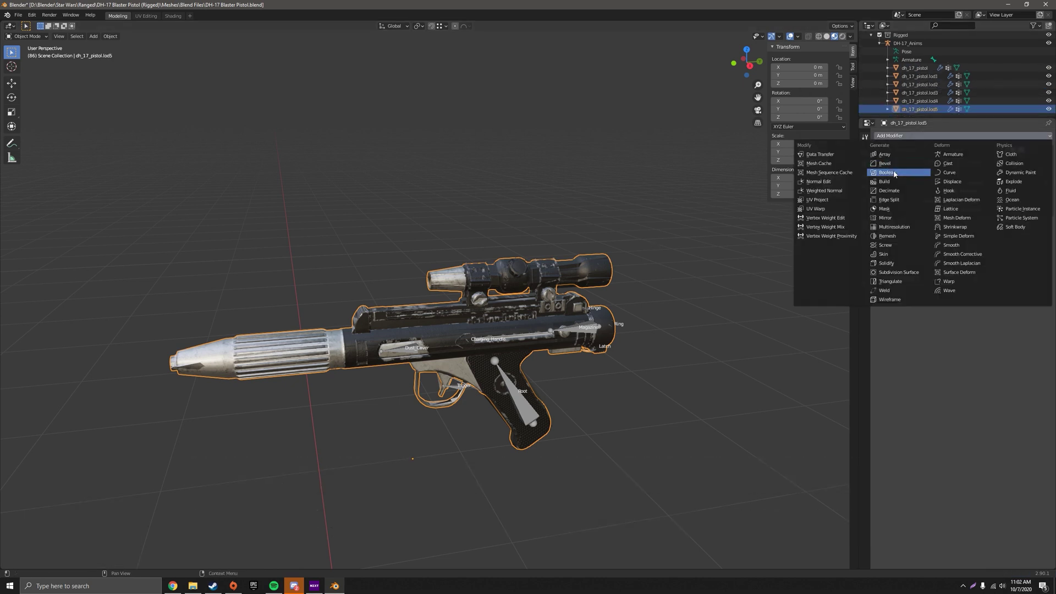
left_click(894, 192)
double_click(947, 246)
type(".05")
key("Return")
key("ctrl+a")
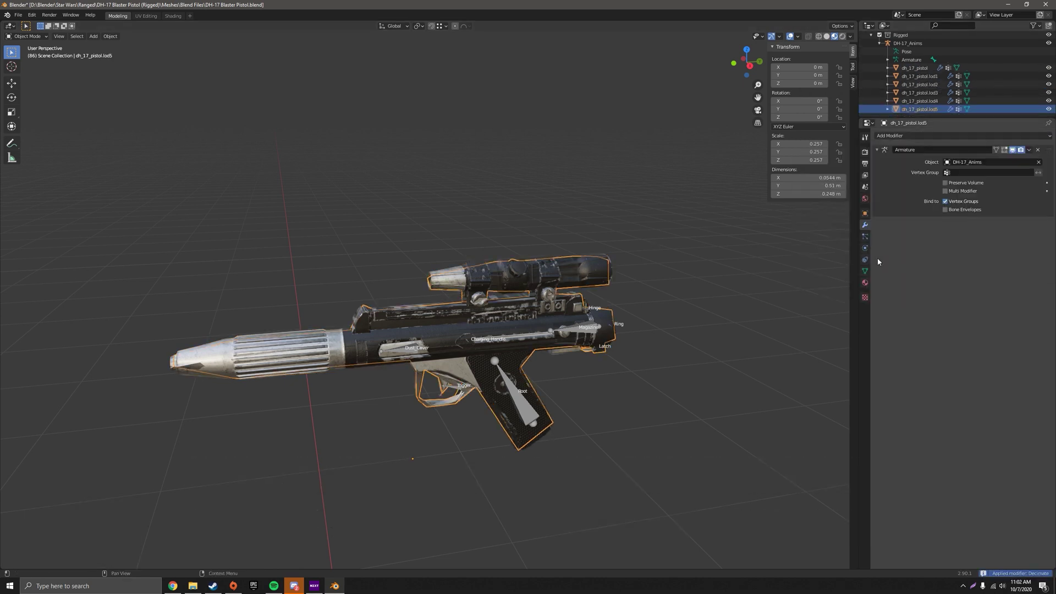
Deselect everything and save the Blender file
left_click(677, 288)
middle_click_drag(676, 289, 655, 284)
key("ctrl+s")
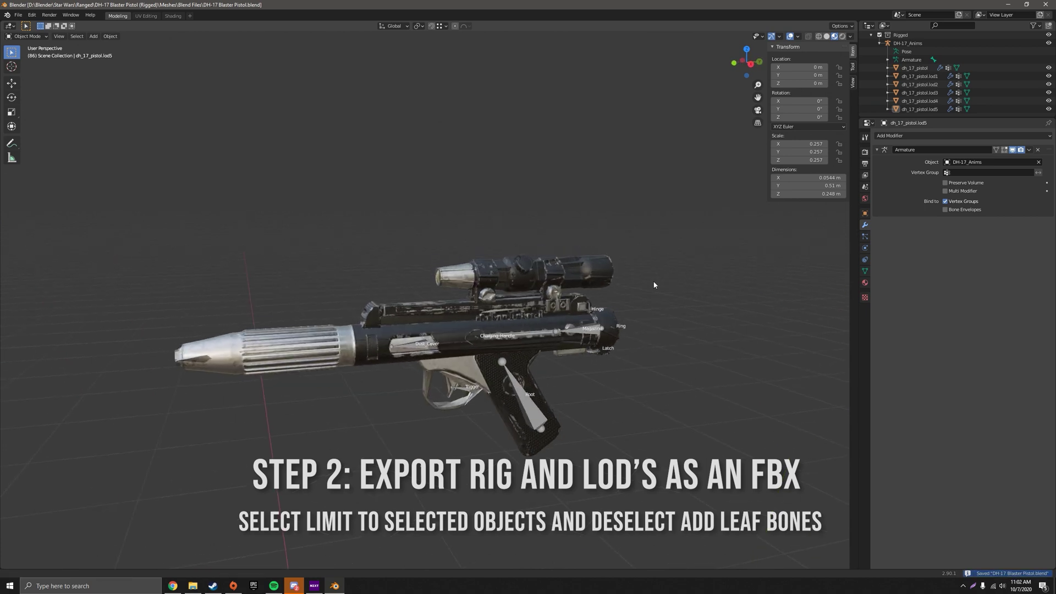
Select the DH-17_Anims armature together with the original pistol mesh and all five LOD meshes
left_click(923, 69)
left_click(902, 43)
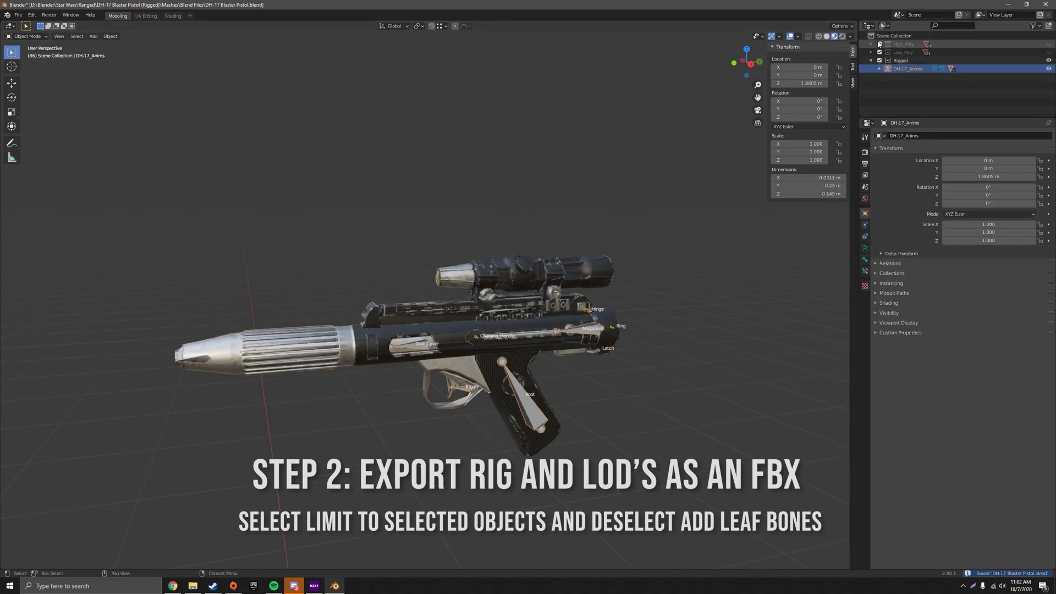
left_click(920, 108, "shift")
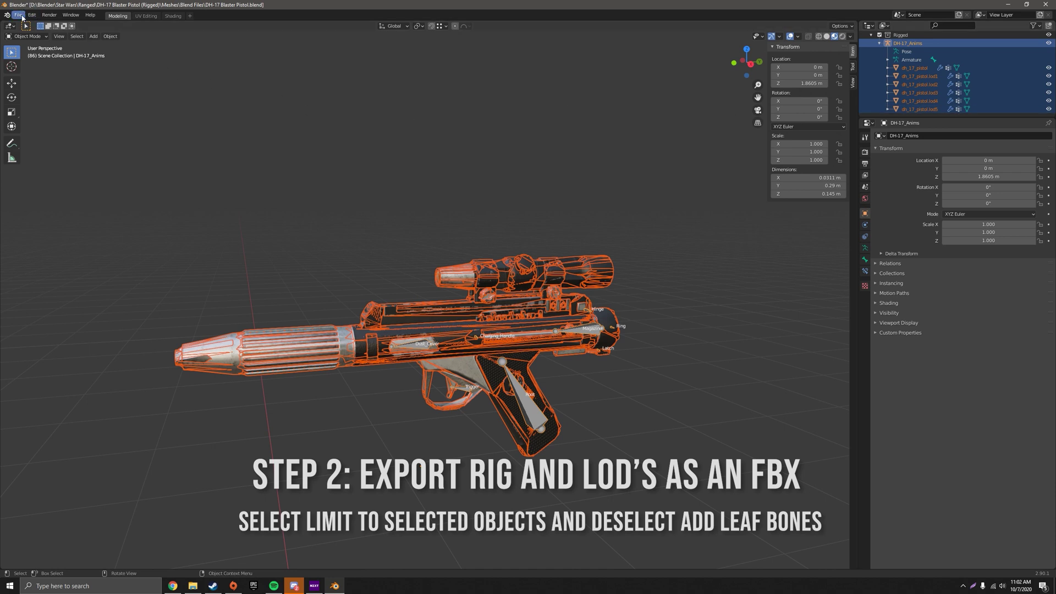
Start an FBX export into the parent folder of Blend Files and name the file dh_17_pistol.fbx
left_click(18, 15)
mouse_move(44, 135)
left_click(113, 180)
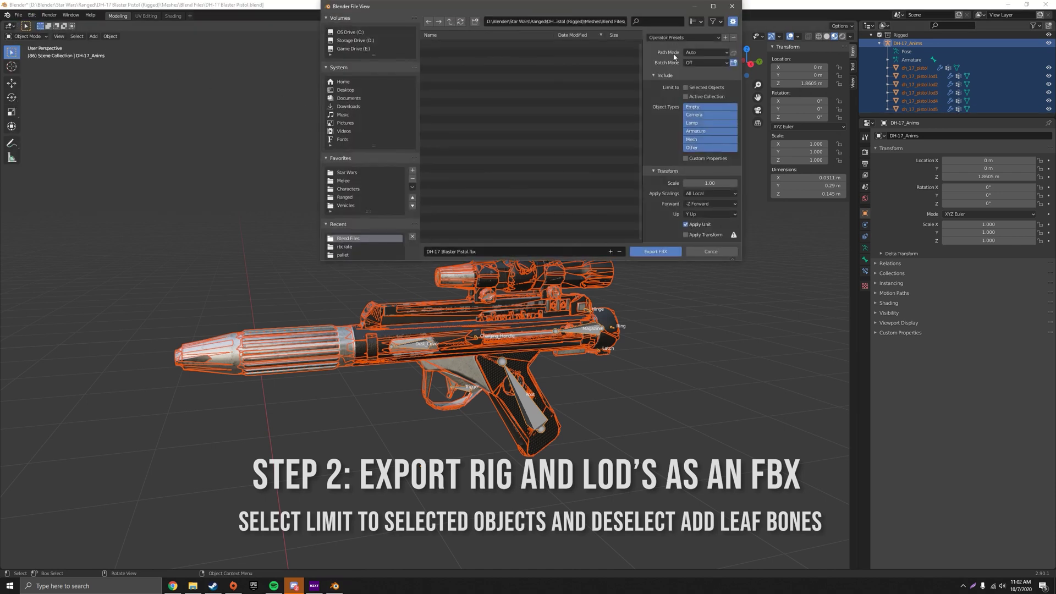
left_click(455, 22)
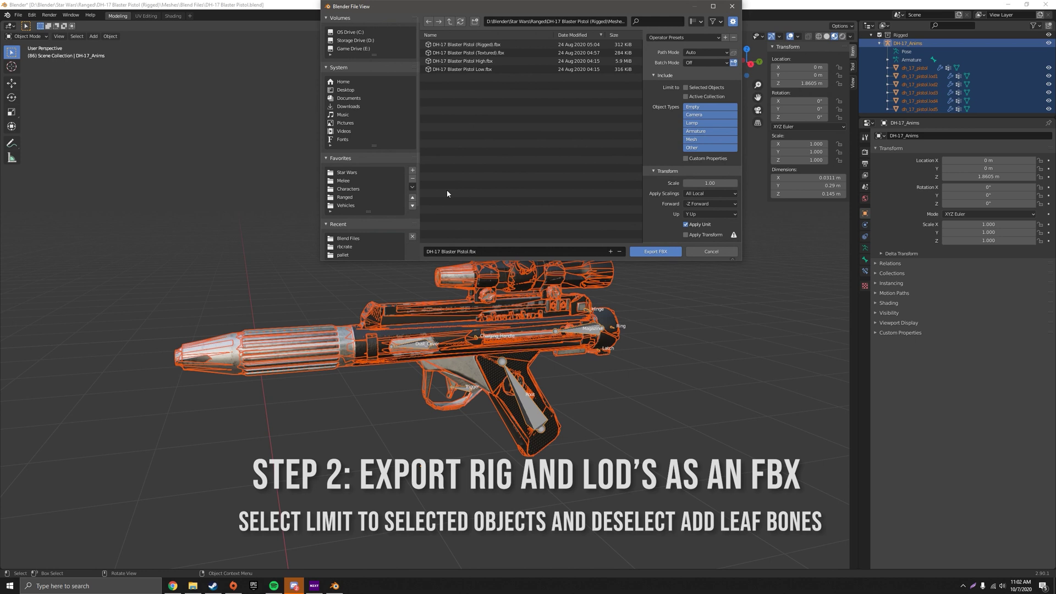
left_click(473, 253)
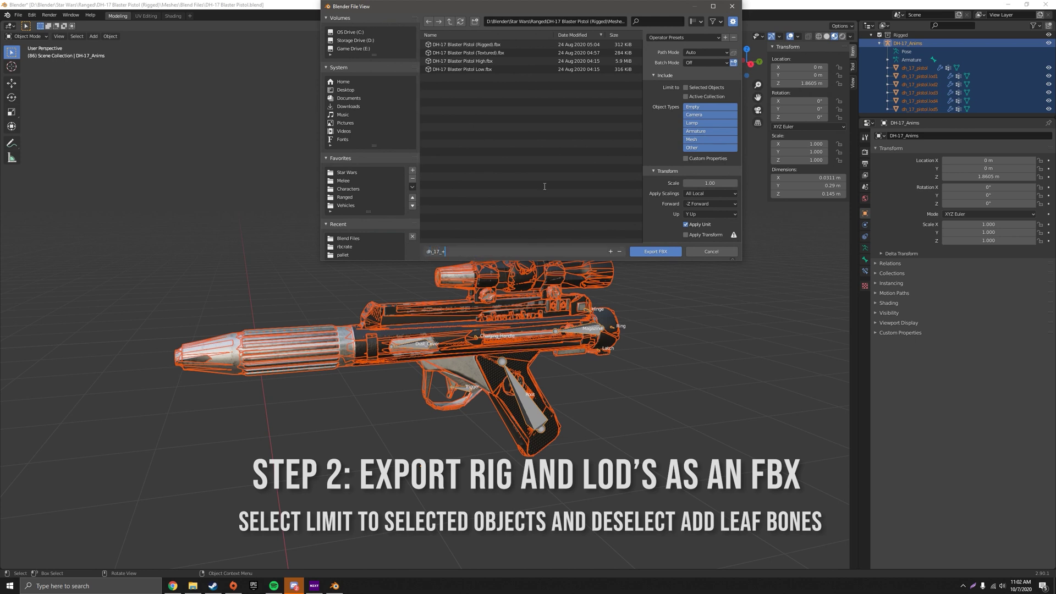
key("Return")
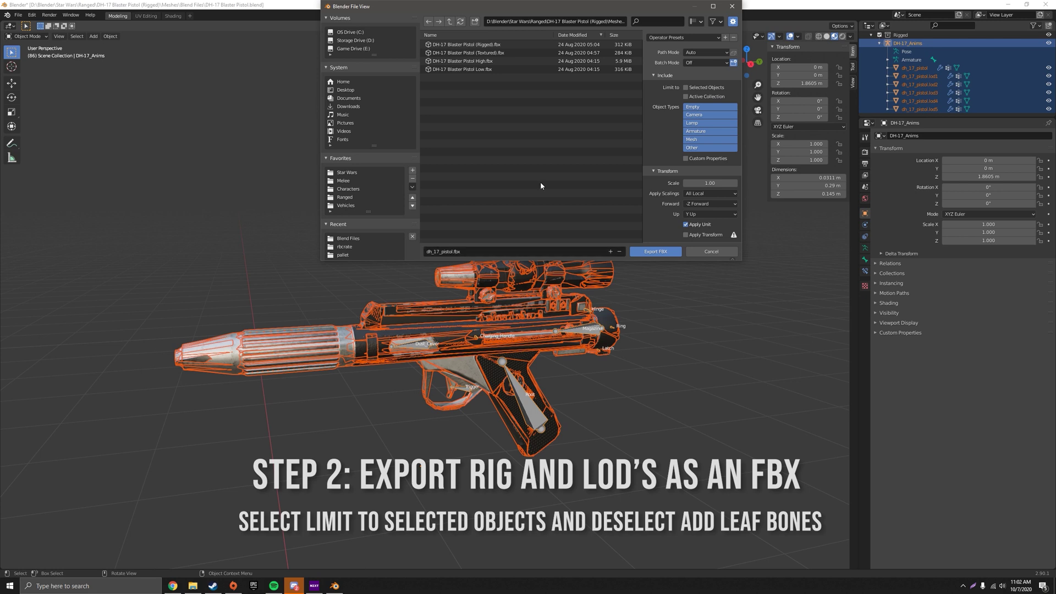
Limit the export to selected objects, check that Add Leaf Bones is off in the armature options, and export the FBX
left_click(685, 88)
scroll(685, 154, "down", 2)
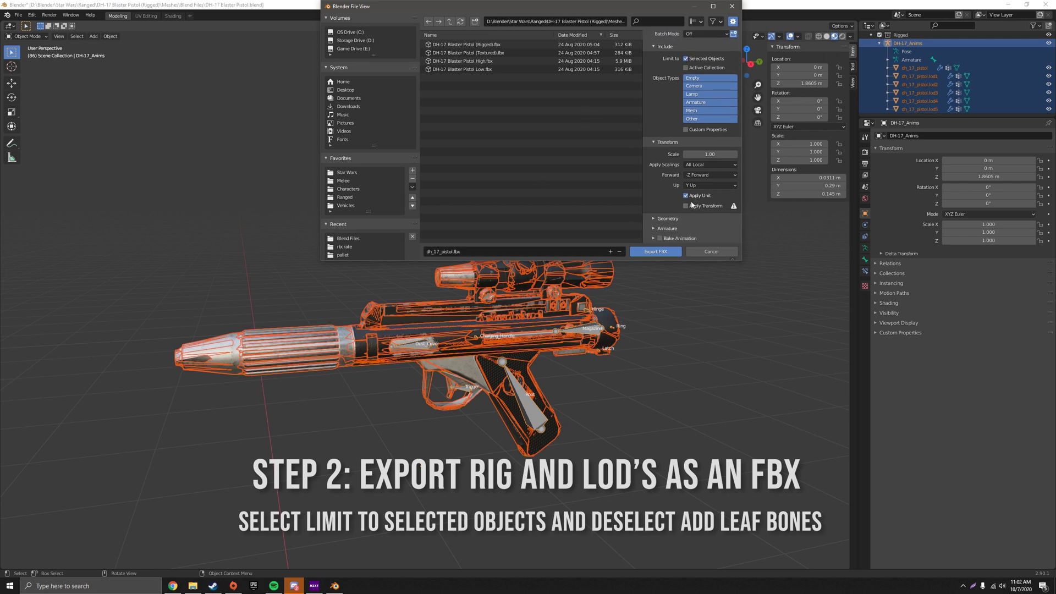
left_click(658, 229)
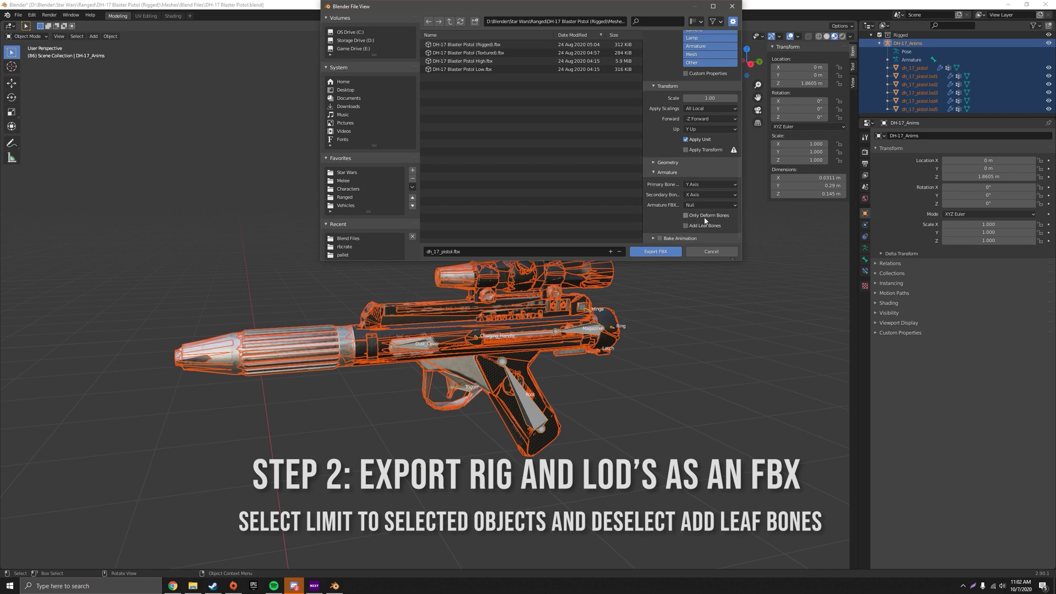
scroll(661, 230, "down", 4)
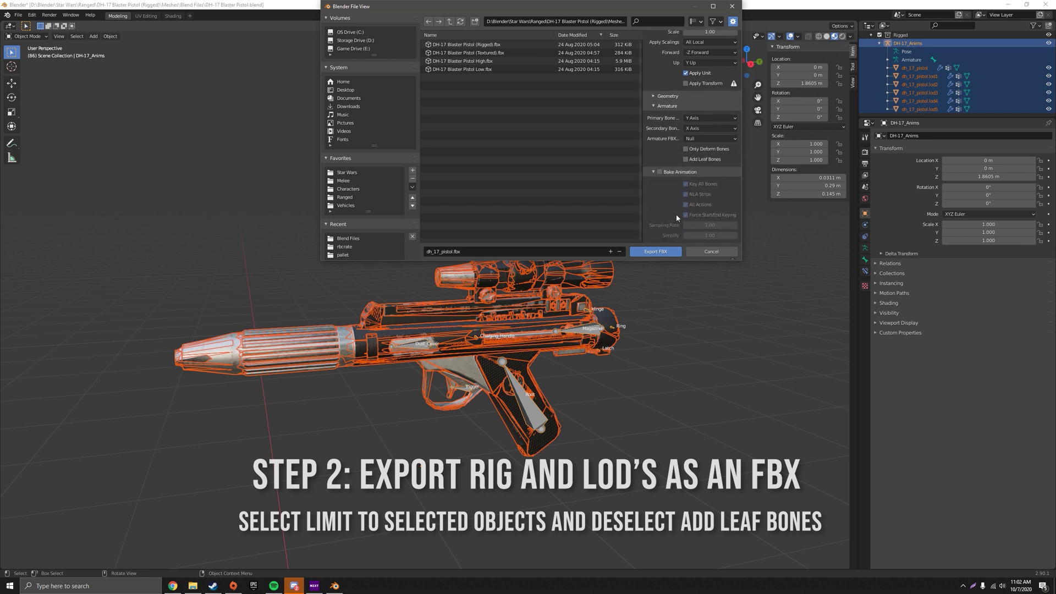
left_click(657, 252)
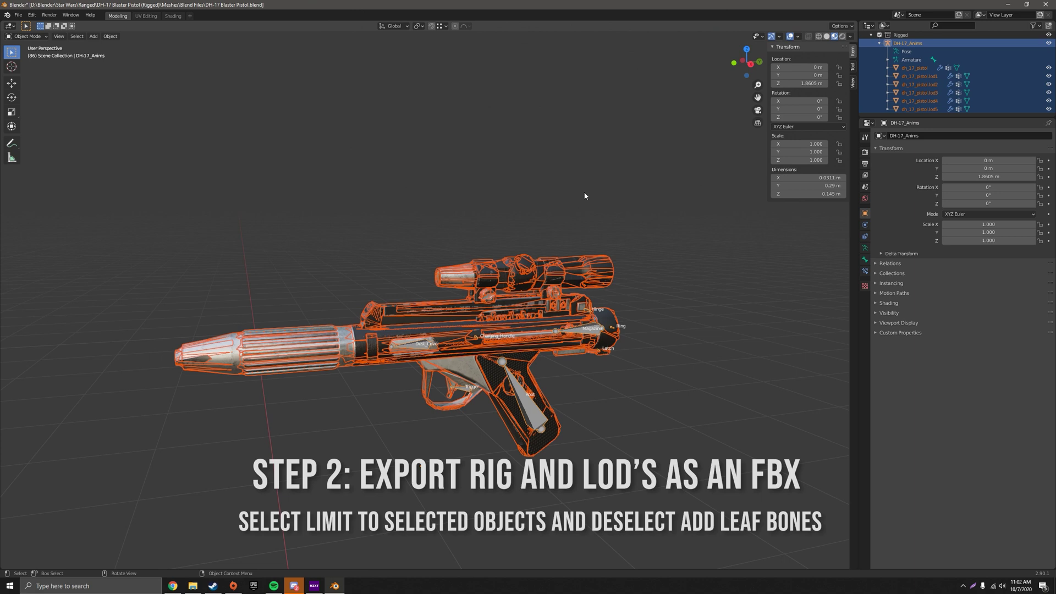
left_click(585, 193)
middle_click_drag(609, 206, 589, 211)
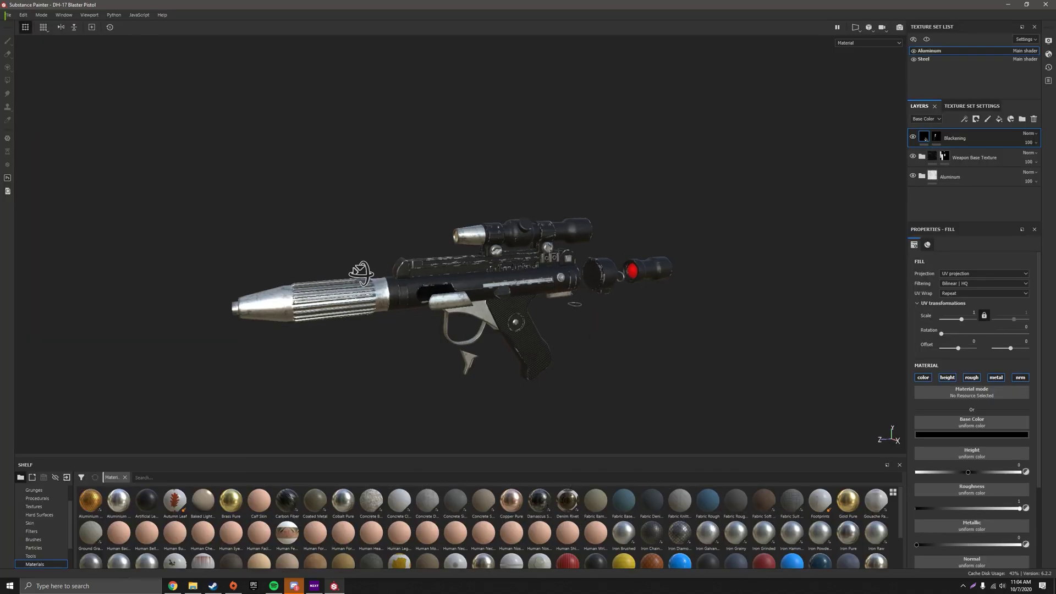
In Substance Painter, start a texture export and show the output maps of the Mount and Blade II Bannerlord template
left_click_drag(385, 253, 391, 256, "alt")
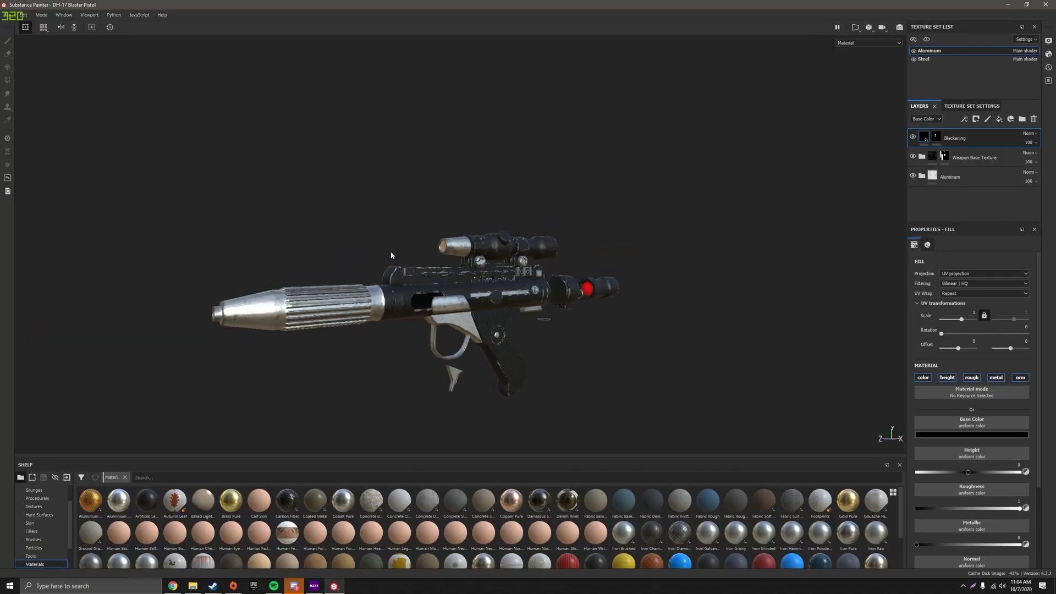
left_click(10, 14)
left_click(45, 175)
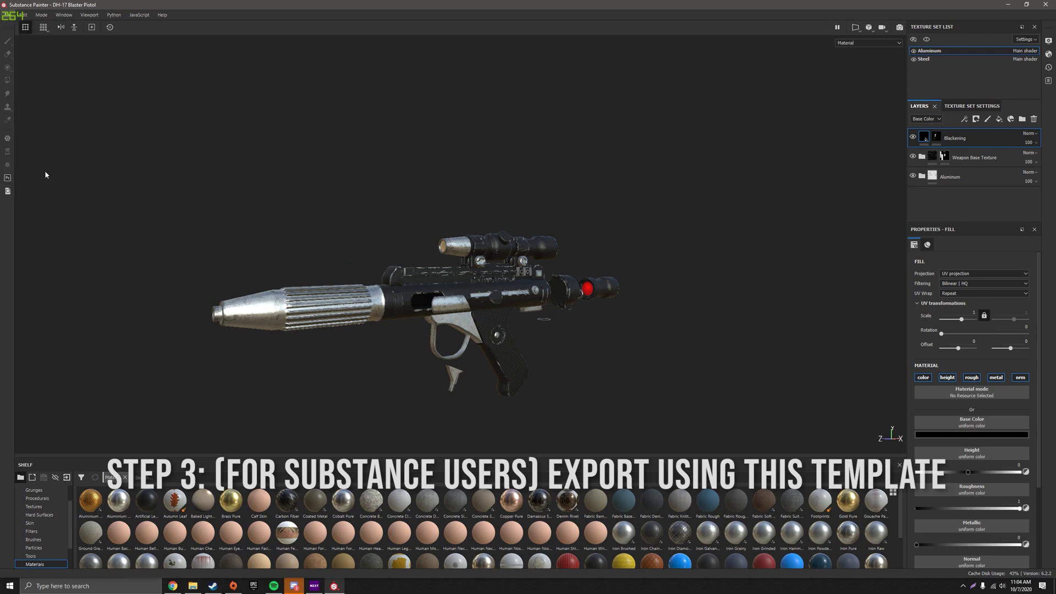
left_click(376, 153)
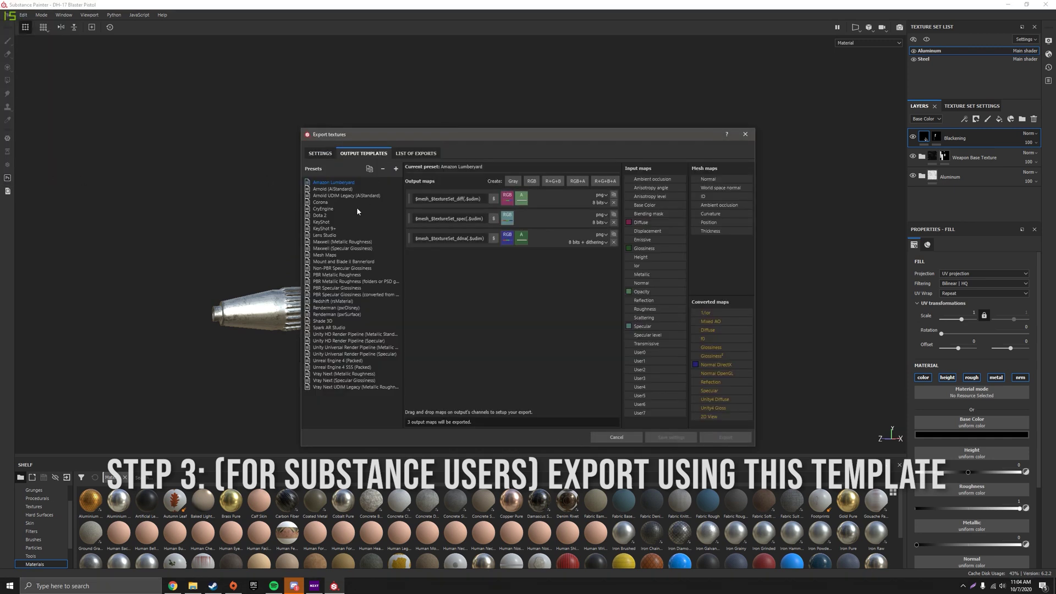
left_click(336, 262)
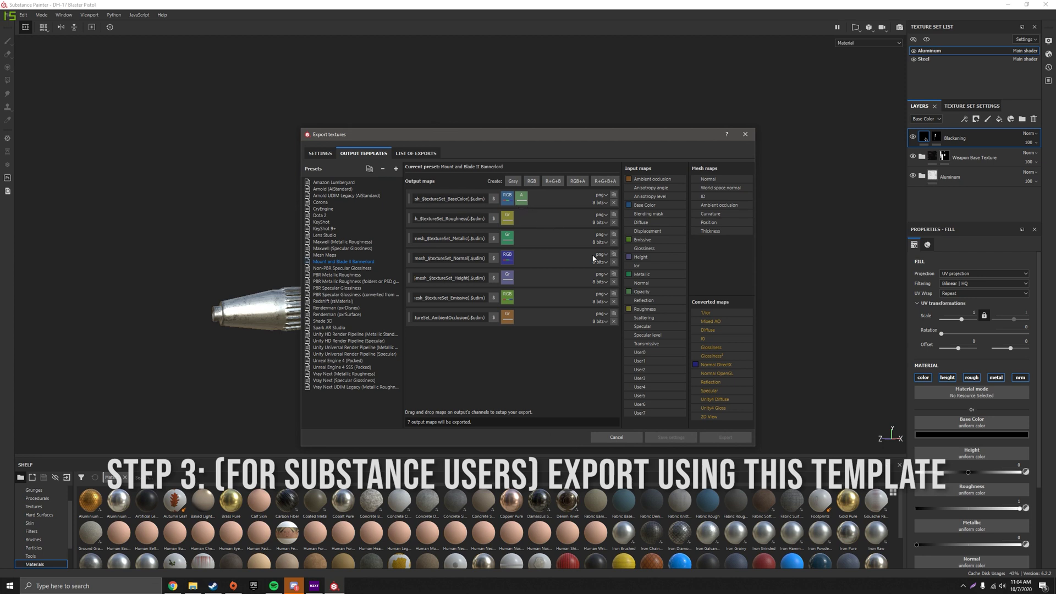
Confirm Texture Images as the output directory, choose a padding mode, and export the Aluminum and Steel texture sets
left_click(320, 153)
left_click(559, 190)
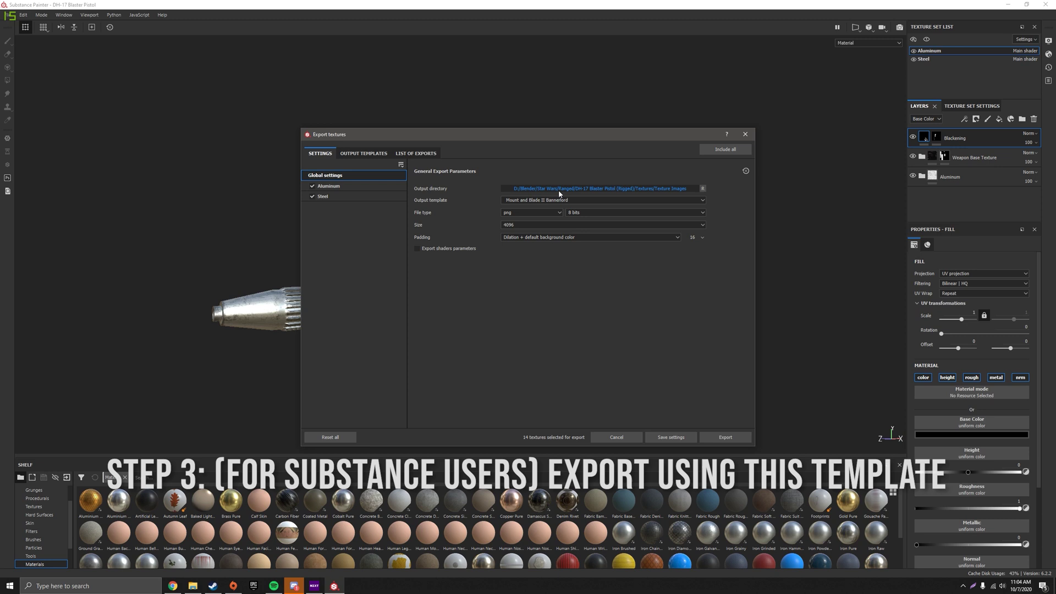
left_click(722, 424)
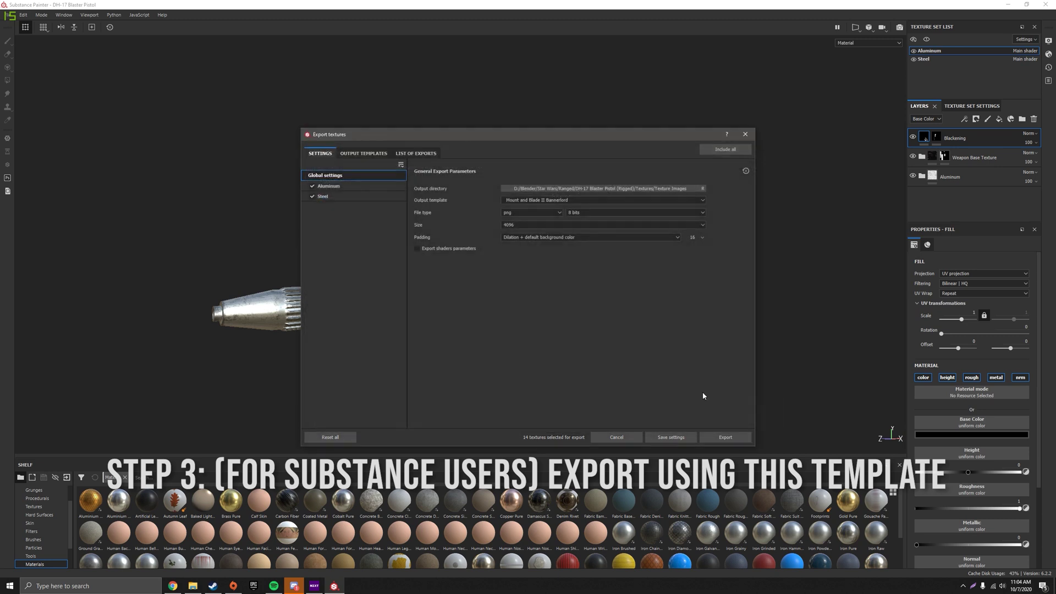
left_click(534, 239)
left_click(536, 262)
left_click(726, 438)
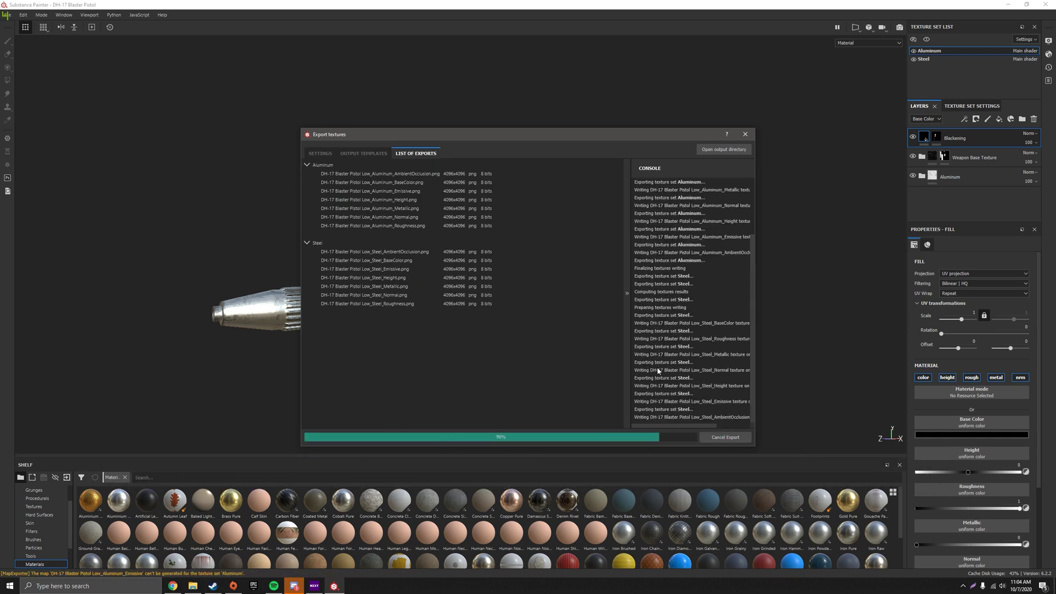
Switch to Photoshop
left_click(89, 591)
key("Return")
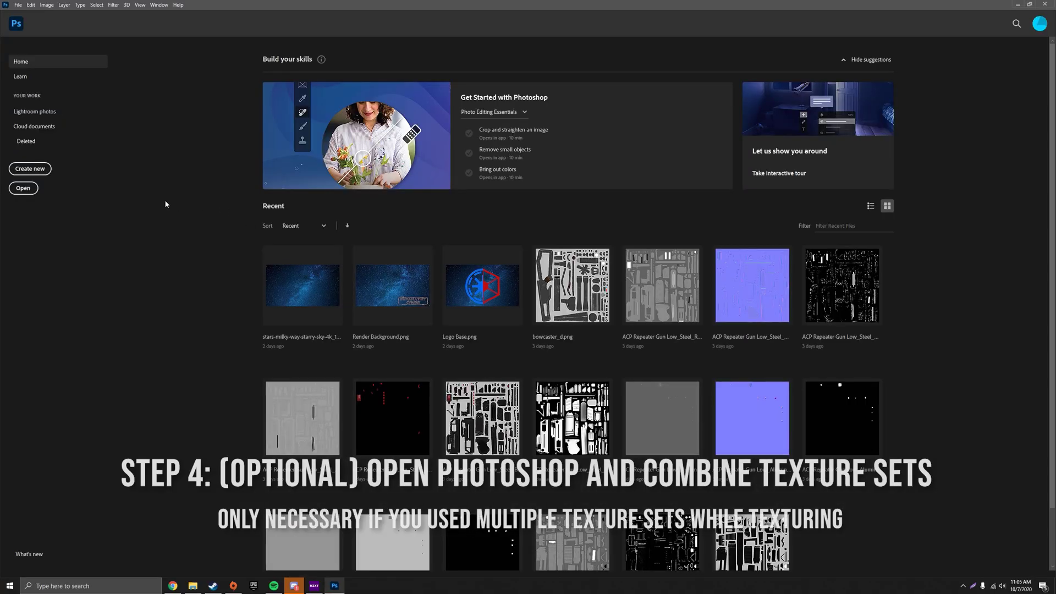
Create a transparent 4096 x 4096 px document and place all exported Aluminum and Steel textures from Texture Images in it as layers
left_click(39, 170)
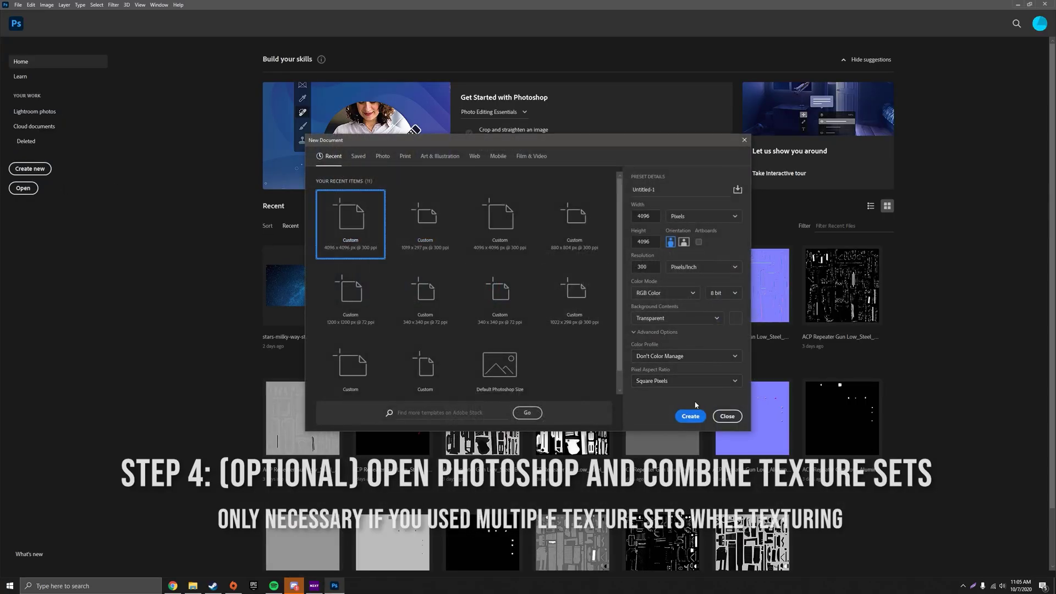
left_click(700, 418)
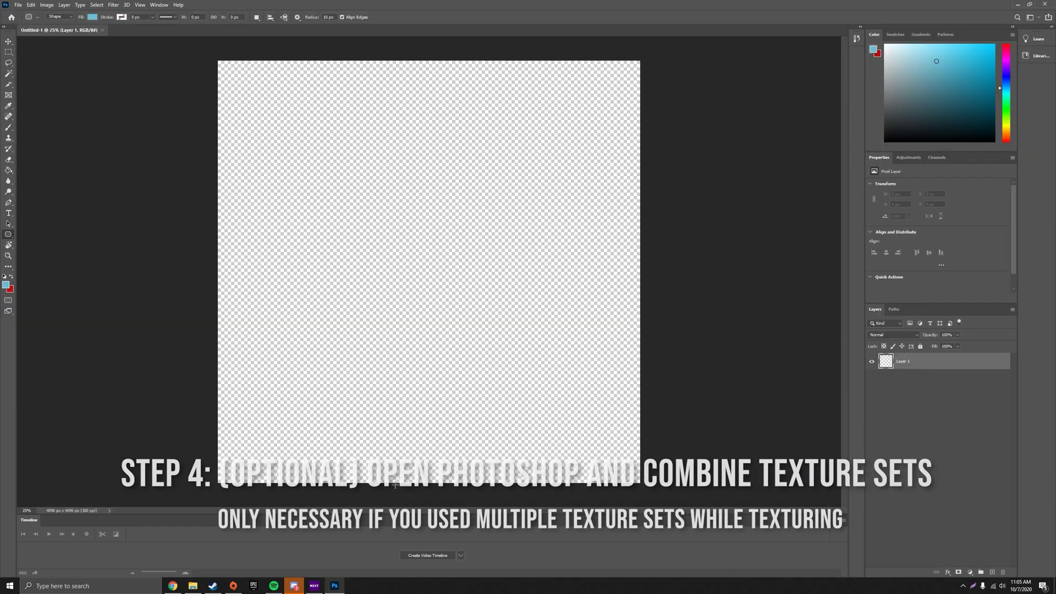
left_click(194, 586)
left_click_drag(675, 167, 519, 162)
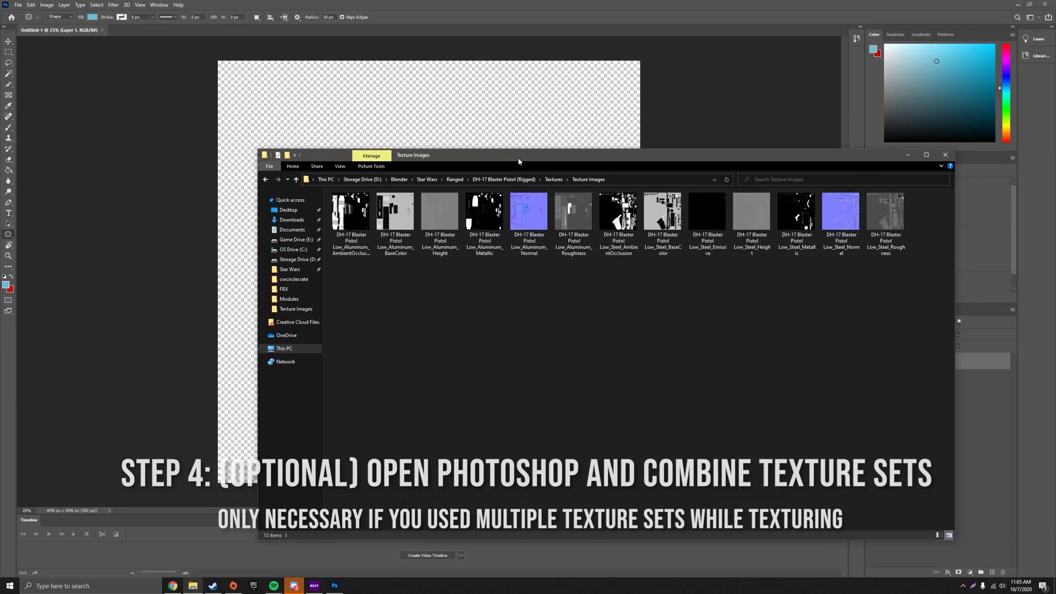
left_click_drag(874, 289, 296, 120)
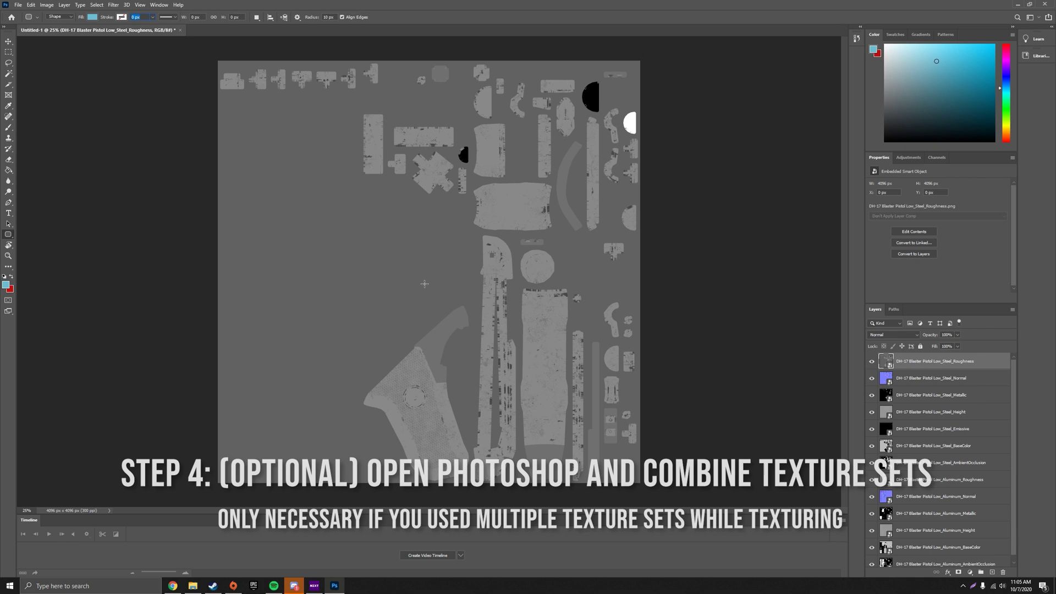
Rasterize all of the placed Aluminum and Steel texture layers
scroll(957, 465, "down", 1)
left_click(950, 558, "shift")
right_click(950, 564)
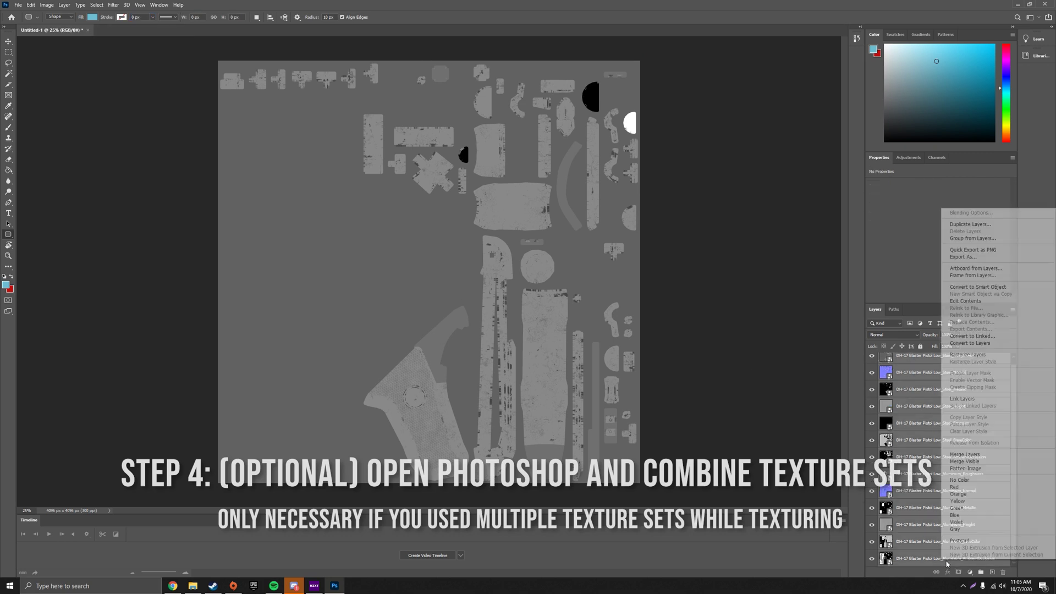
left_click(974, 355)
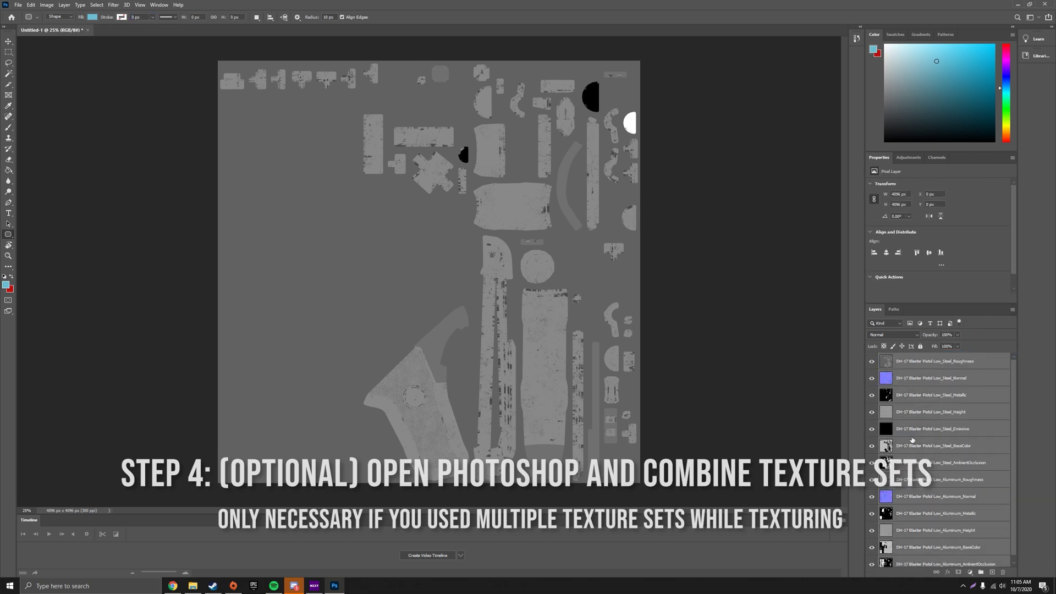
Group the Steel and Aluminum Roughness layers under the name R
left_click(937, 363)
left_click(969, 480, "ctrl")
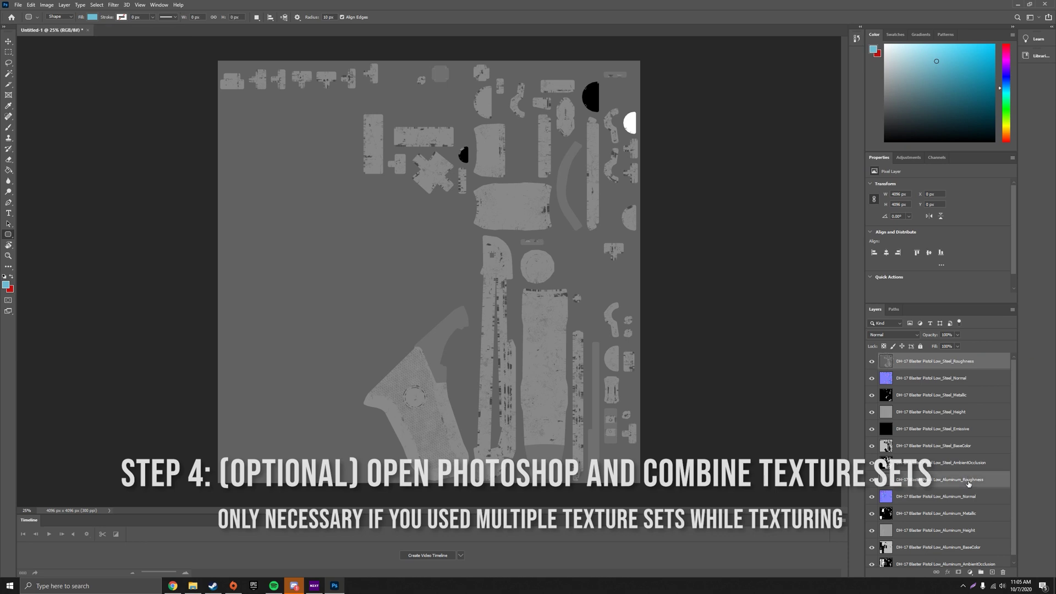
right_click(968, 480)
left_click(975, 189)
type("R")
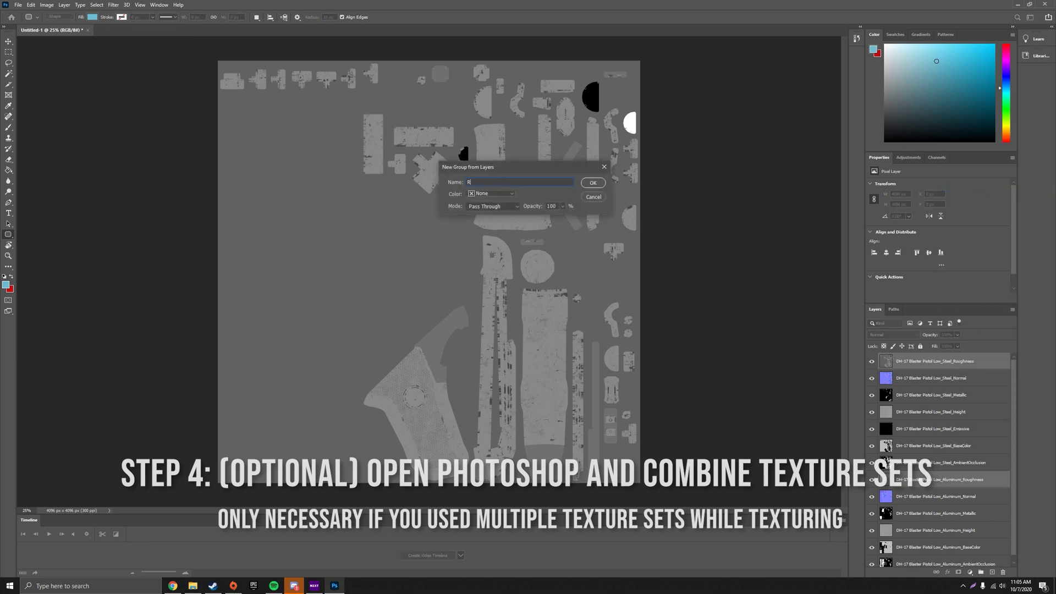
key("Return")
Group the Steel and Aluminum Normal layers under the name N
left_click(936, 371)
left_click(935, 473, "ctrl")
right_click(969, 473)
left_click(979, 187)
type("N")
key("Return")
Group the Steel and Aluminum Metallic layers under the name M
left_click(955, 382)
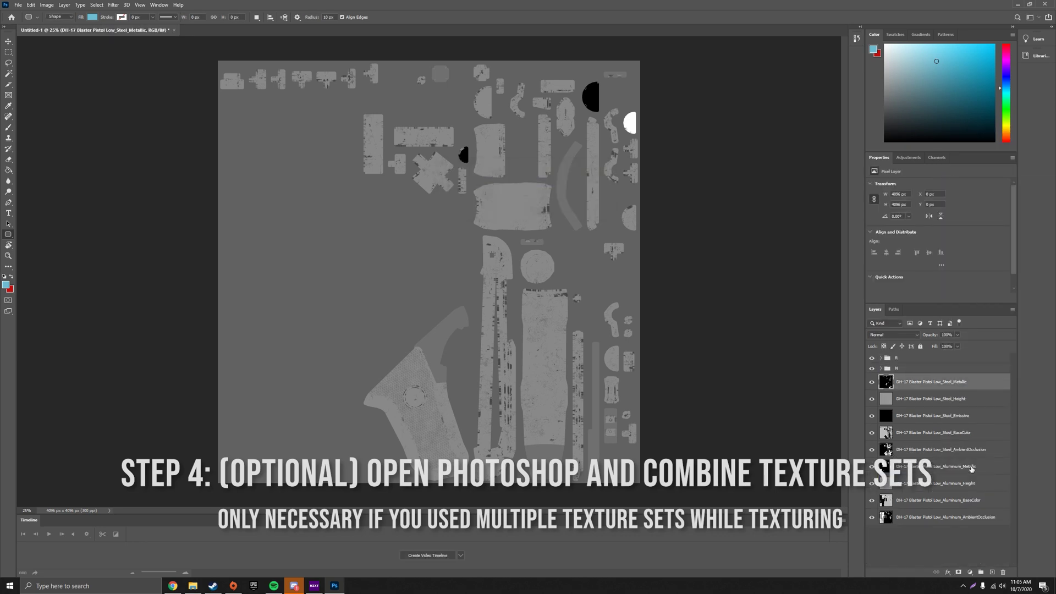
left_click(970, 467, "ctrl")
right_click(970, 467)
left_click(976, 177)
type("M")
key("Return")
Group the two Height layers as H and put the Steel Emissive layer in a group named E
left_click(967, 172)
type("H")
key("Return")
left_click(971, 404)
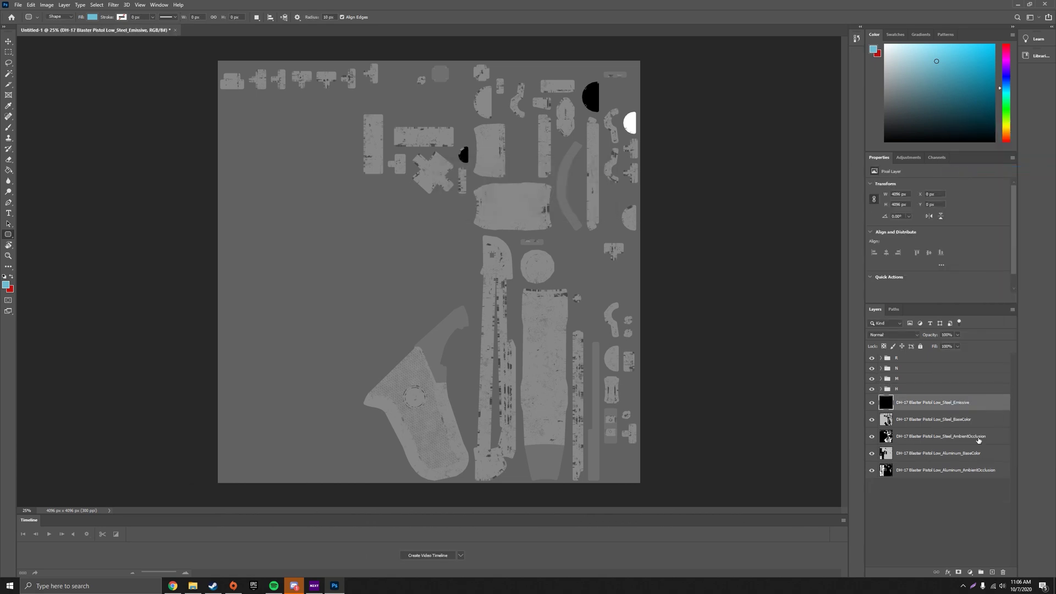
right_click(971, 404)
left_click(973, 113)
type("E")
key("Return")
Group the two BaseColor layers as BC and the two AmbientOcclusion layers as AO
left_click(959, 175)
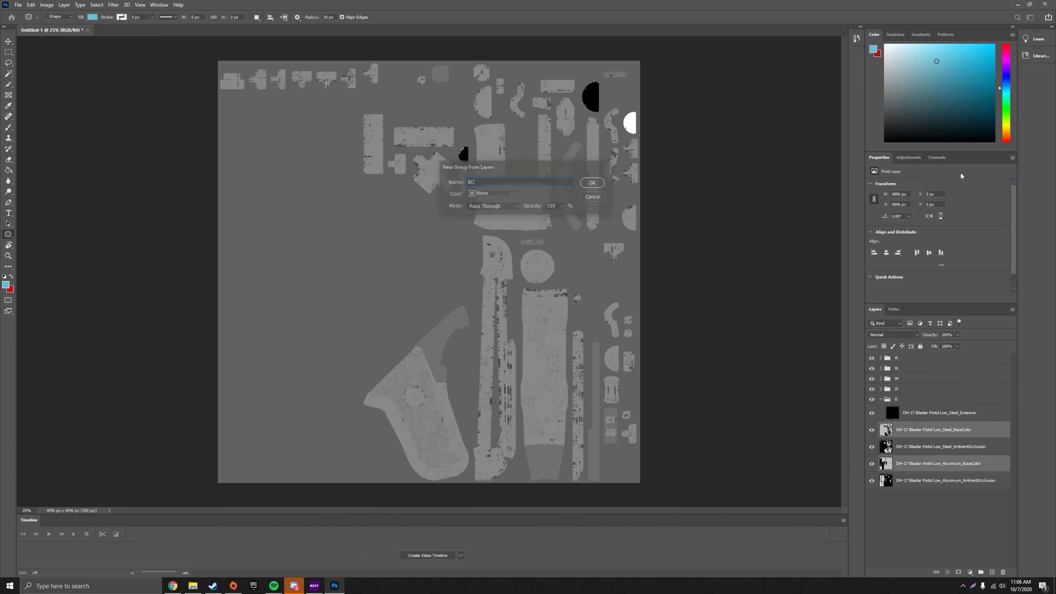
type("BC")
key("Return")
left_click(955, 456, "ctrl")
right_click(955, 456)
left_click(979, 166)
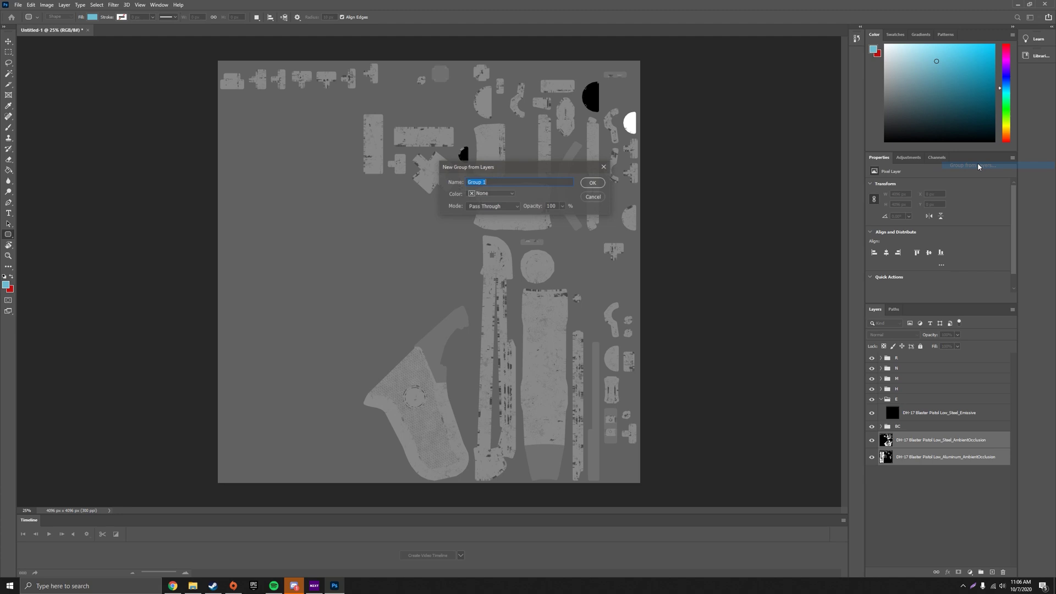
key("Return")
Expand the groups, move each Aluminum layer above its Steel counterpart, and hide every group except BC
left_click(882, 437)
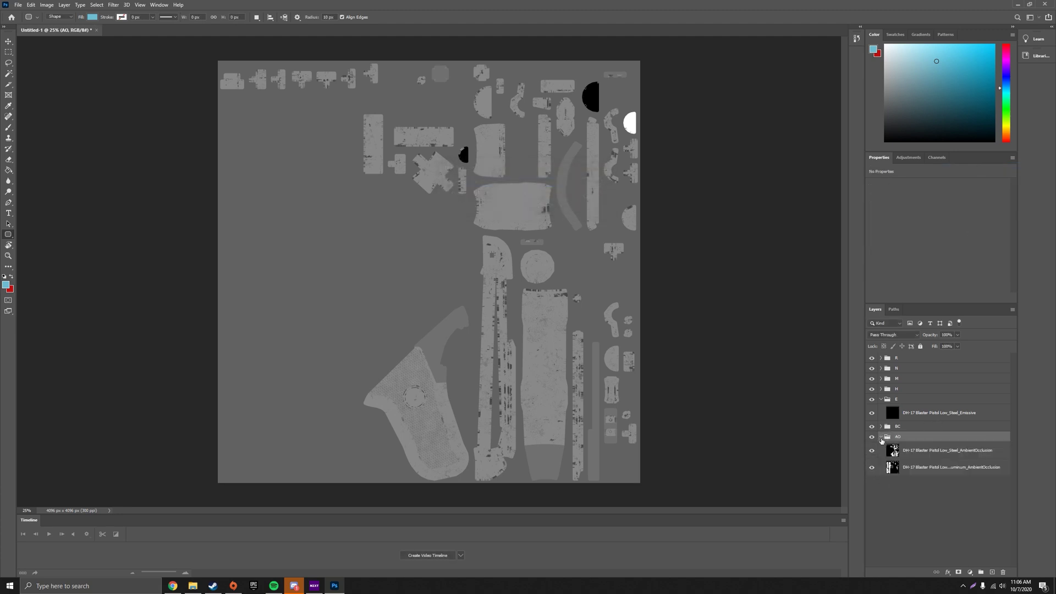
left_click(881, 426)
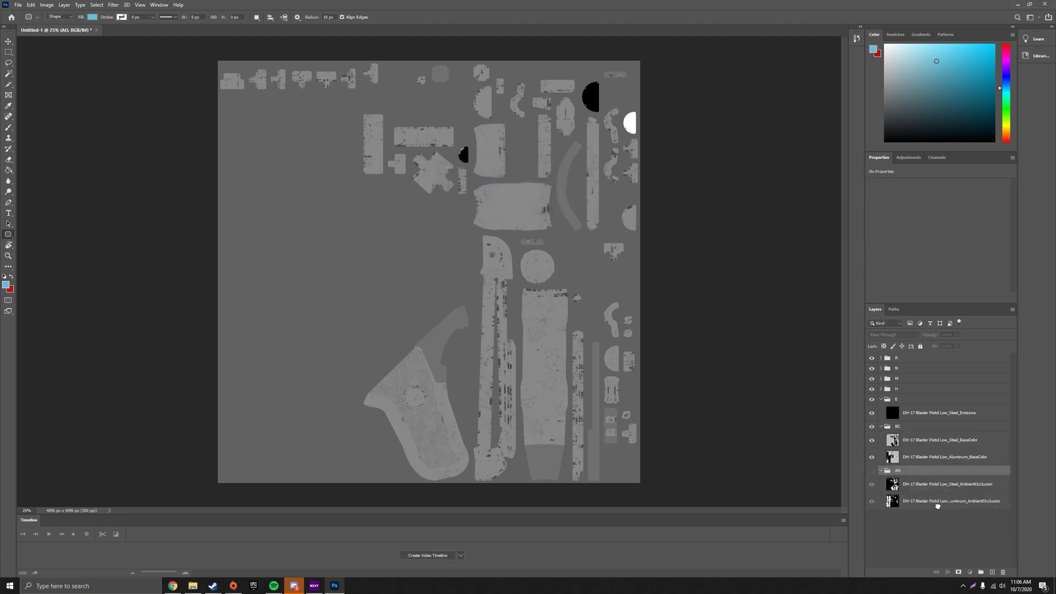
left_click_drag(938, 506, 938, 507)
left_click_drag(935, 440, 936, 462)
left_click(882, 389)
left_click(872, 433)
left_click(872, 389)
mouse_move(930, 402)
left_mouse_down()
mouse_move(930, 425)
mouse_move(926, 395)
left_mouse_up()
left_click(881, 378)
left_click(881, 368)
left_click(872, 369)
left_click(872, 359)
left_click(881, 358)
scroll(925, 429, "down", 4)
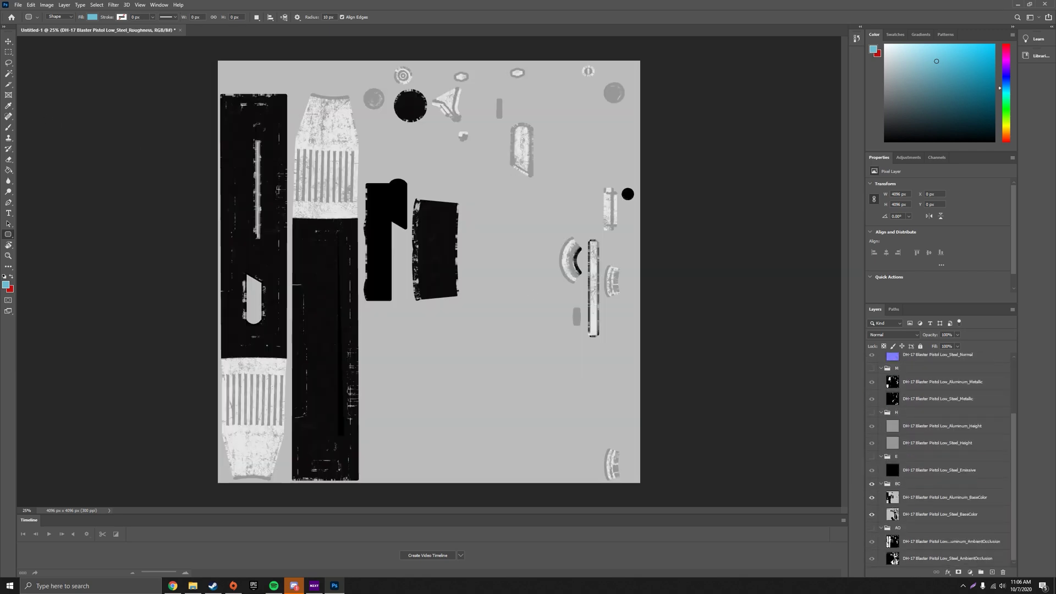
Select the empty background of the Aluminum BaseColor layer with the Magic Wand and delete it
left_click(8, 73)
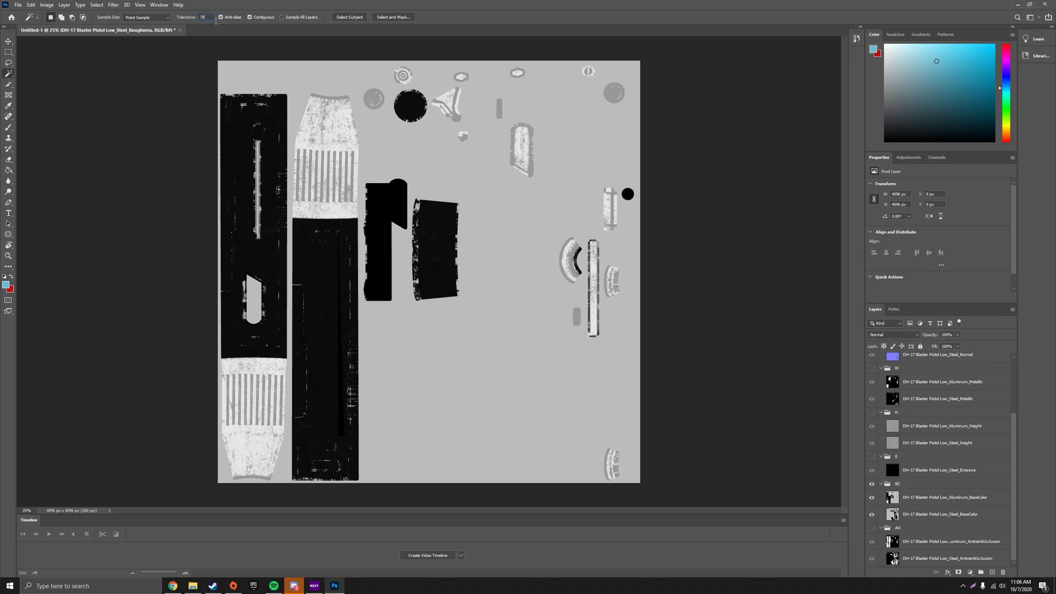
left_click(481, 357)
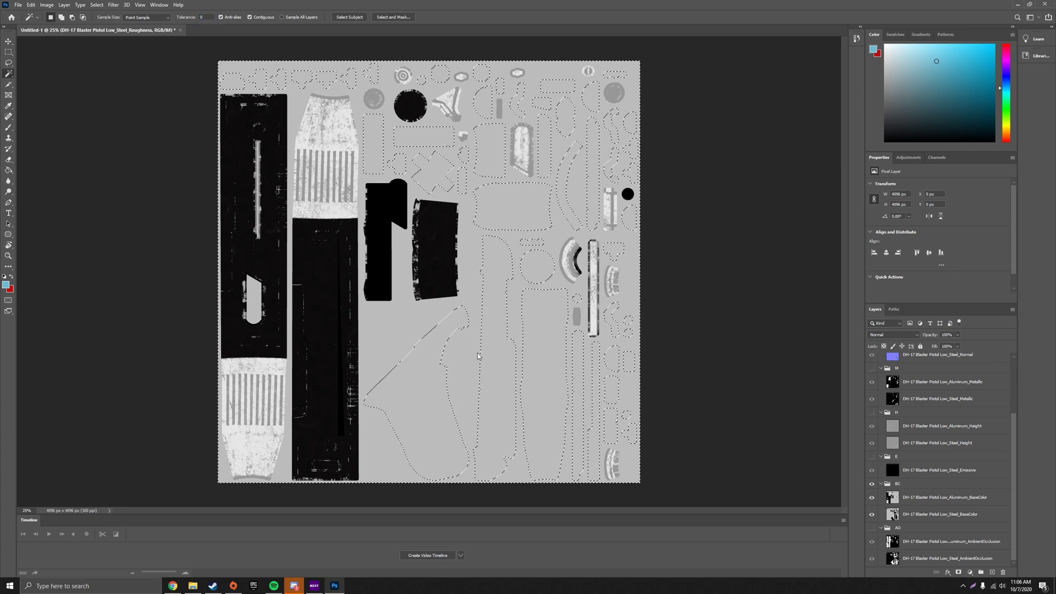
left_click(950, 504)
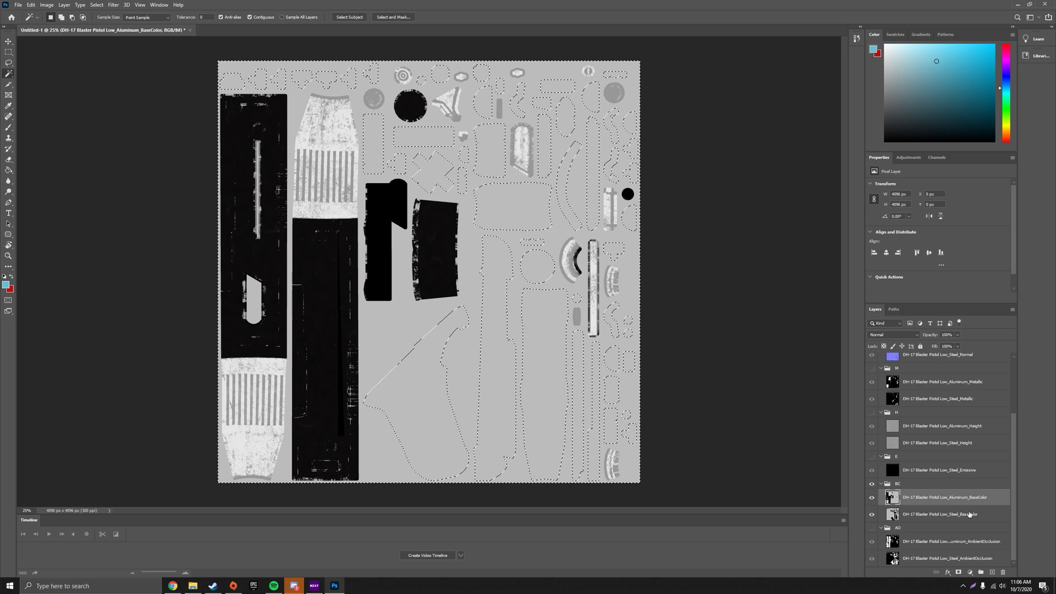
left_click(482, 339)
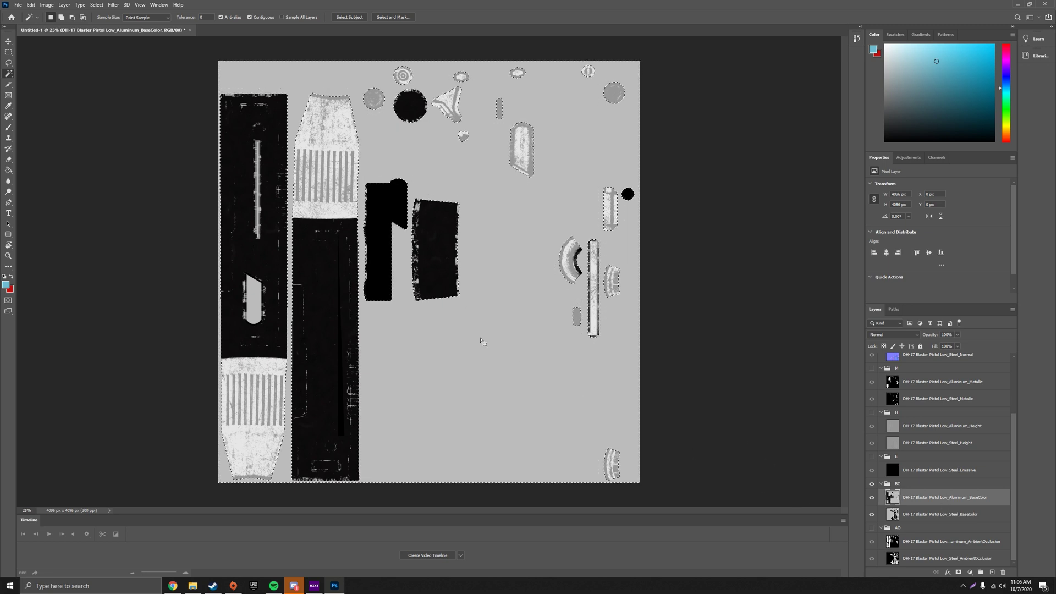
key("Delete")
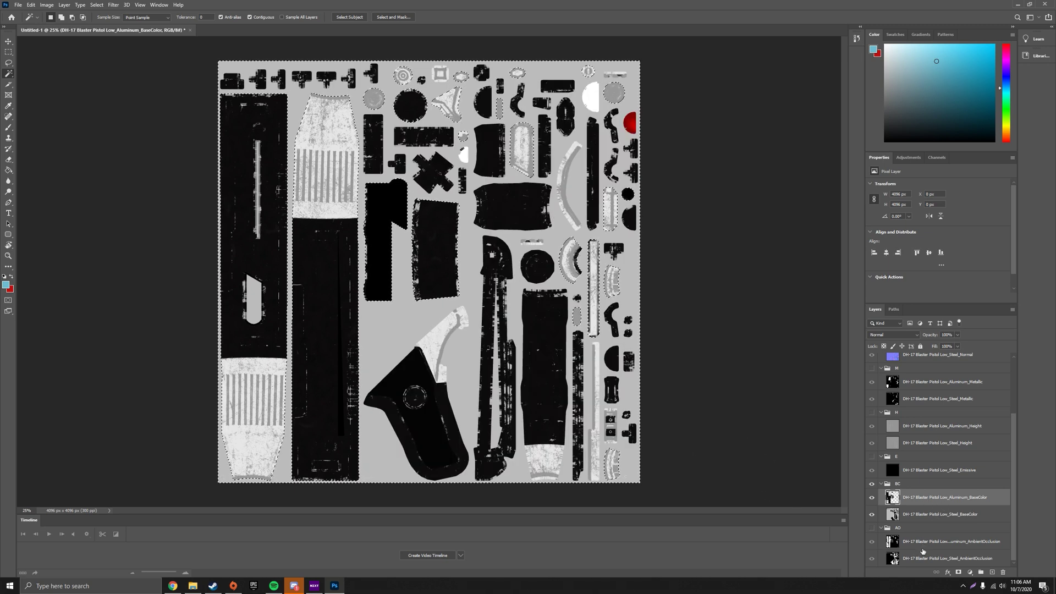
Delete the same background selection from the Aluminum AmbientOcclusion, Height, Metallic, Normal and Roughness layers, and deselect
left_click(947, 541)
scroll(944, 466, "up", 1)
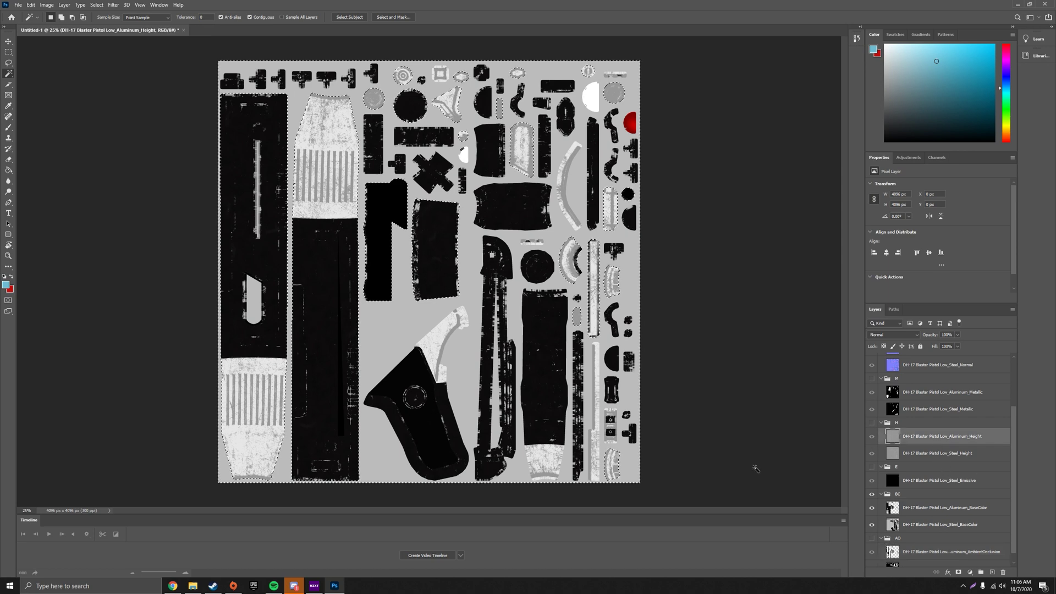
left_click(944, 437)
scroll(944, 440, "up", 1)
left_click(943, 423)
scroll(916, 418, "up", 2)
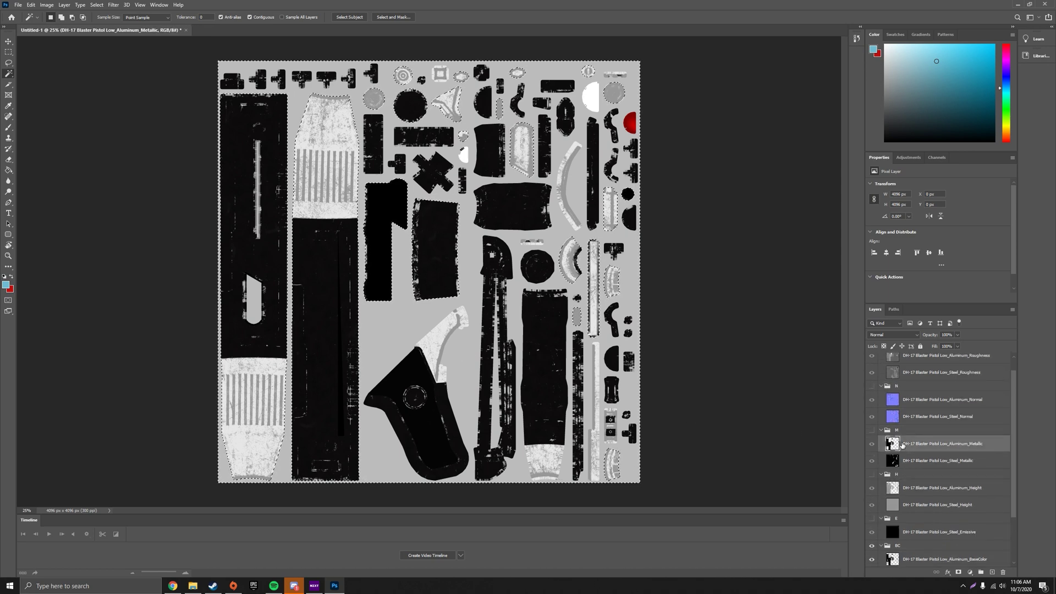
left_click(916, 409)
scroll(916, 396, "up", 1)
left_click(925, 372)
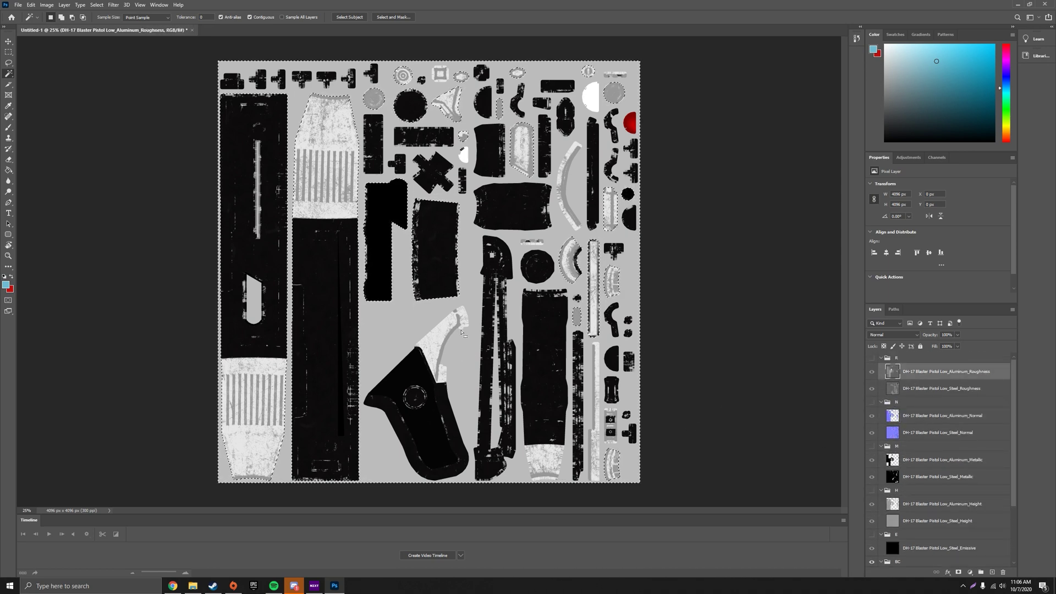
left_click(723, 363)
Select both BaseColor layers and start saving the visible image under a new name in PNG format
scroll(938, 498, "down", 2)
left_click(938, 498)
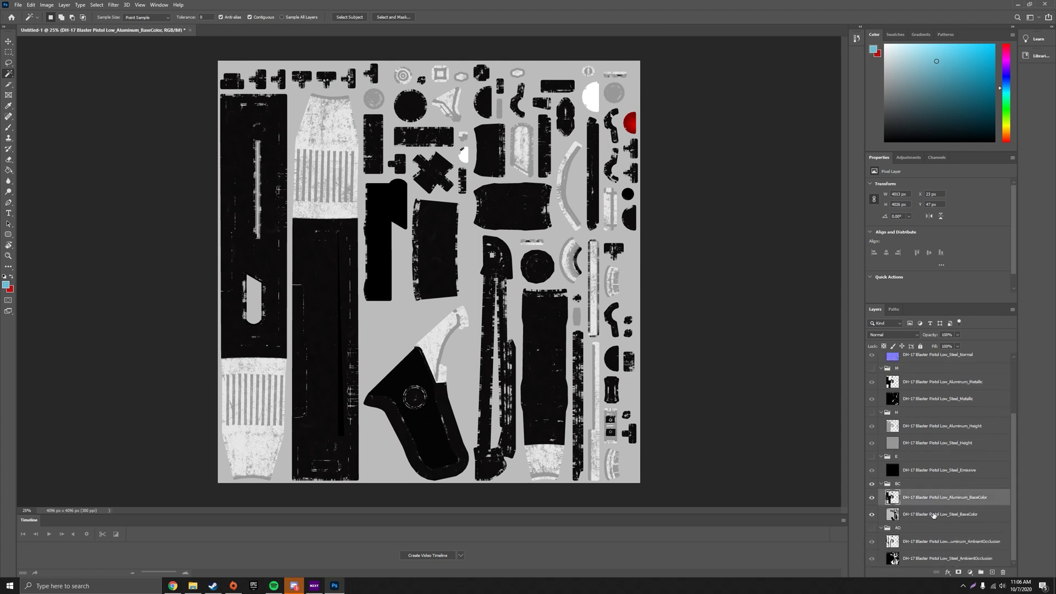
left_click(938, 516, "shift")
left_click(17, 4)
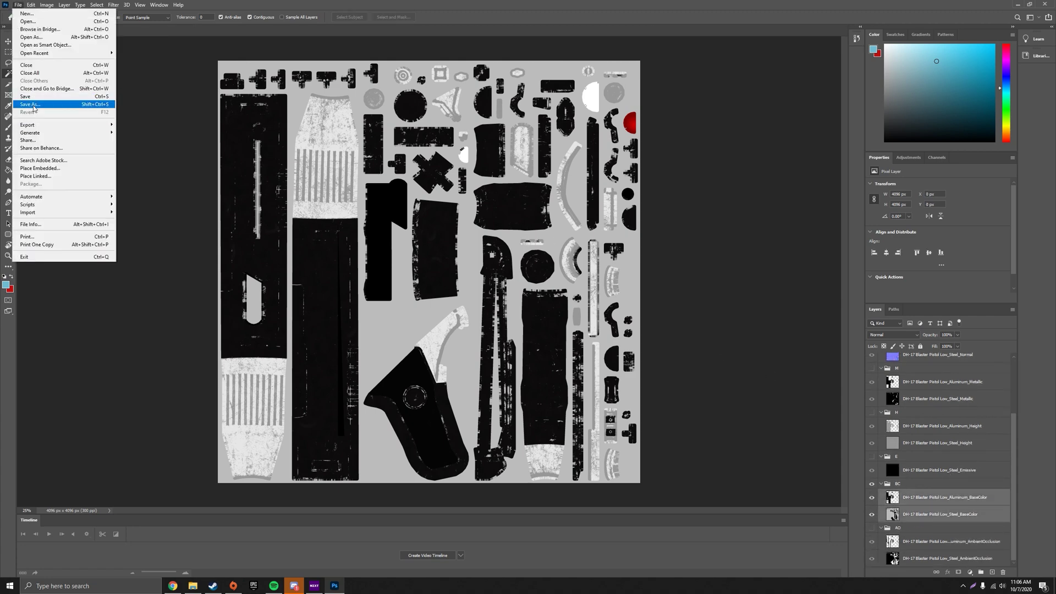
left_click(39, 107)
left_click(388, 368)
left_click(344, 461)
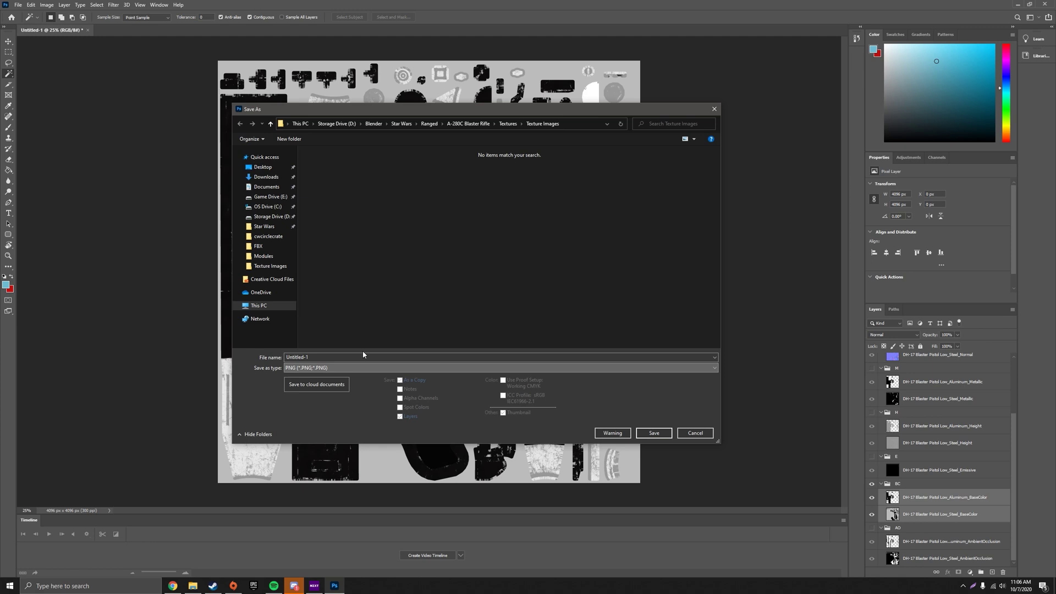
Set the save location to the Textures > Texture Images folder of DH-17 Blaster Pistol (Rigged)
left_click(325, 170)
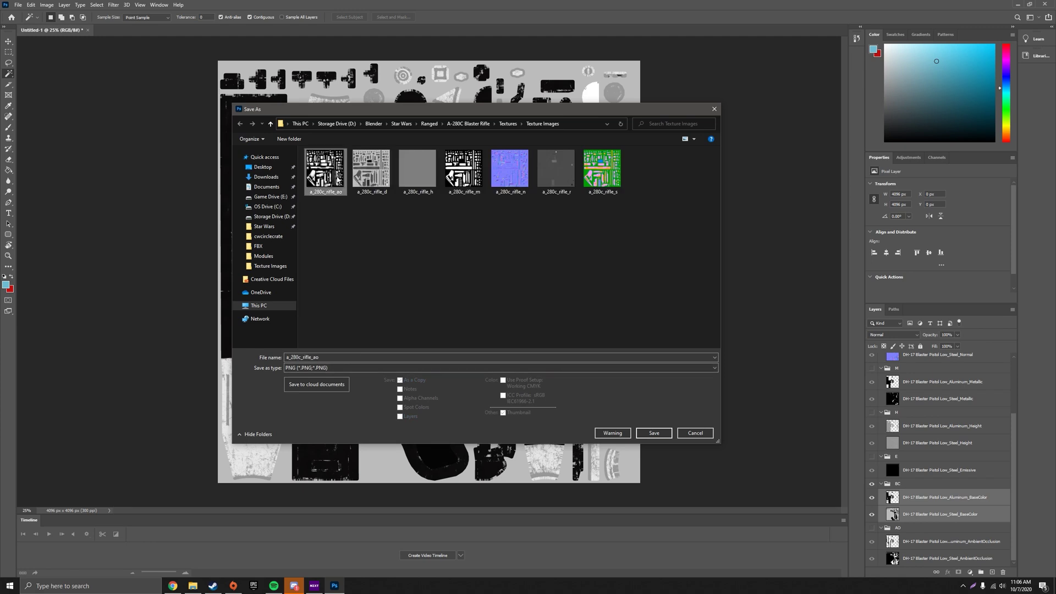
left_click(429, 123)
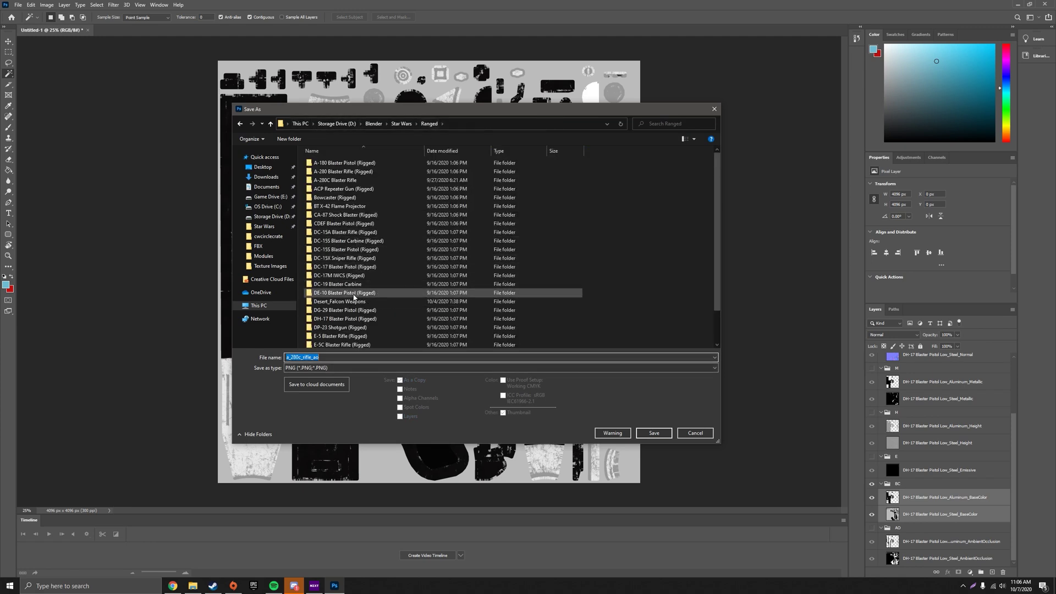
double_click(345, 319)
double_click(336, 181)
double_click(333, 163)
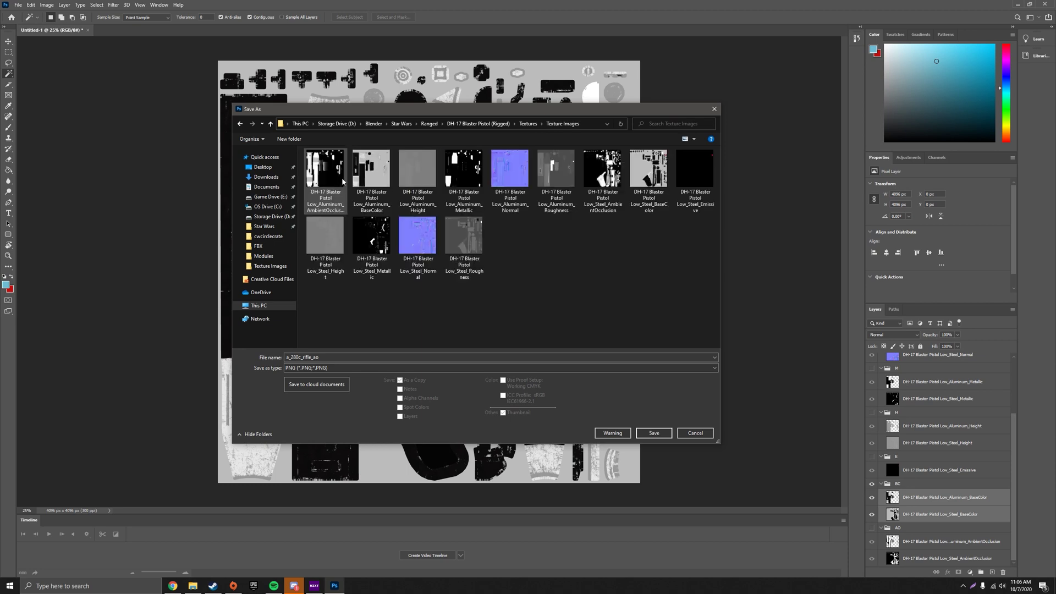
Name the base color image dh_17_pistol_d and save it with the Large file size (Fastest saving) option
left_click(340, 210)
left_click(415, 361)
type("dh_17_pistol_d")
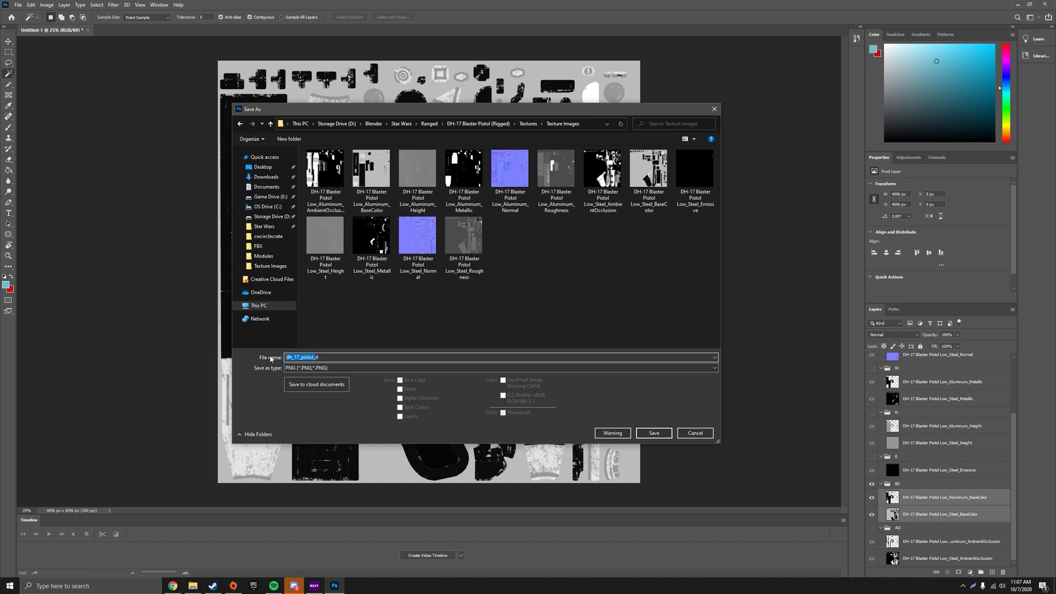
key("Return")
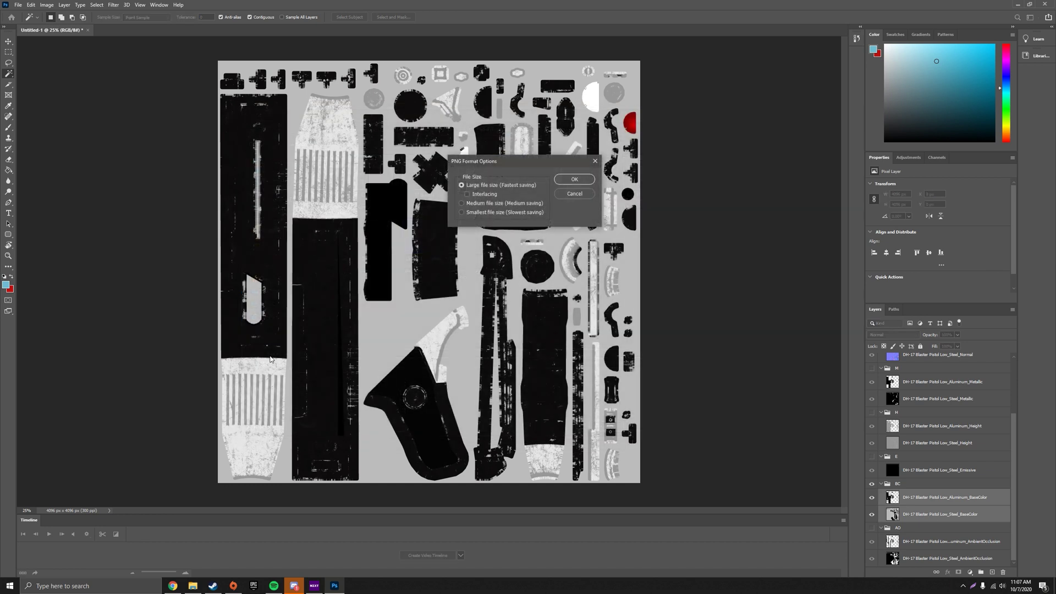
left_click(579, 178)
Hide the BC group, show the AO group, and save the combined ambient occlusion map as a PNG in Texture Images
left_click(884, 485)
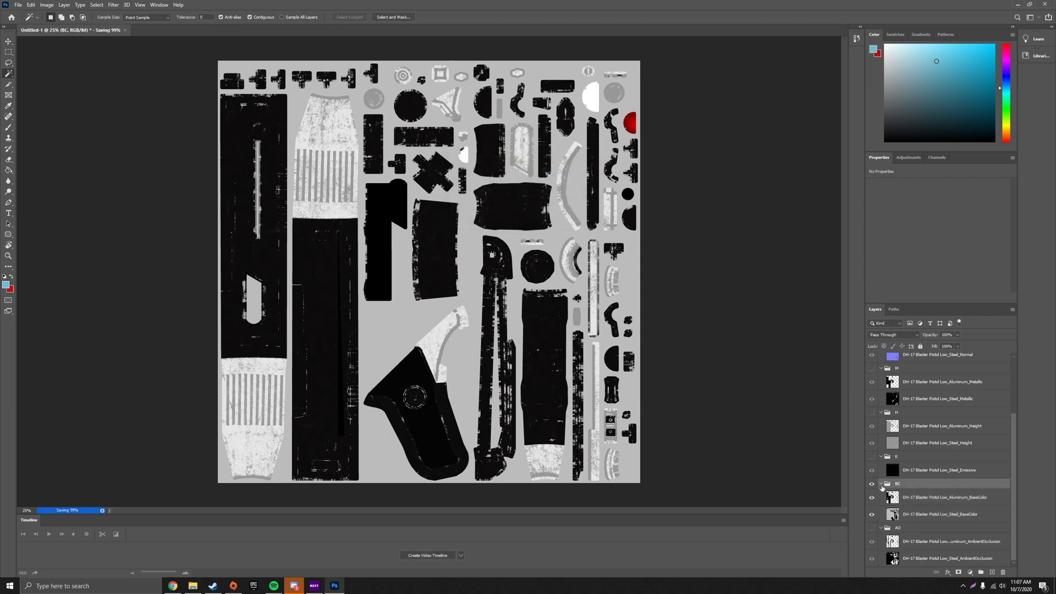
left_click(882, 485)
left_click(872, 518)
left_click(872, 528)
left_click(924, 542)
left_click(917, 560, "shift")
left_click(17, 5)
left_click(29, 108)
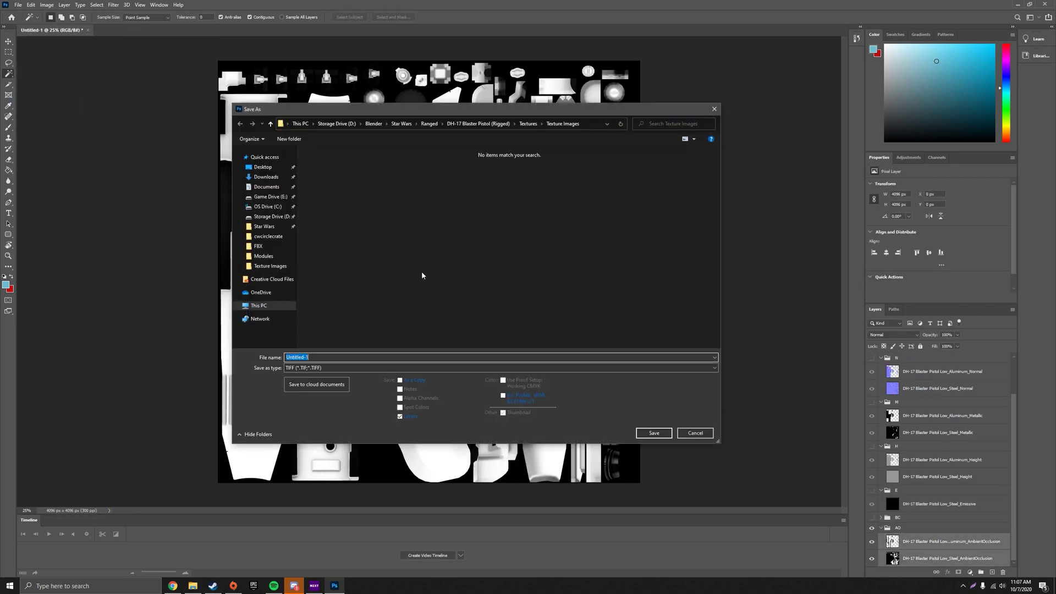
left_click(420, 369)
left_click(332, 177)
left_click(365, 358)
Hide the AO group, show the H group, and save the combined height map as a PNG in Texture Images
left_click(881, 528)
left_click(872, 562)
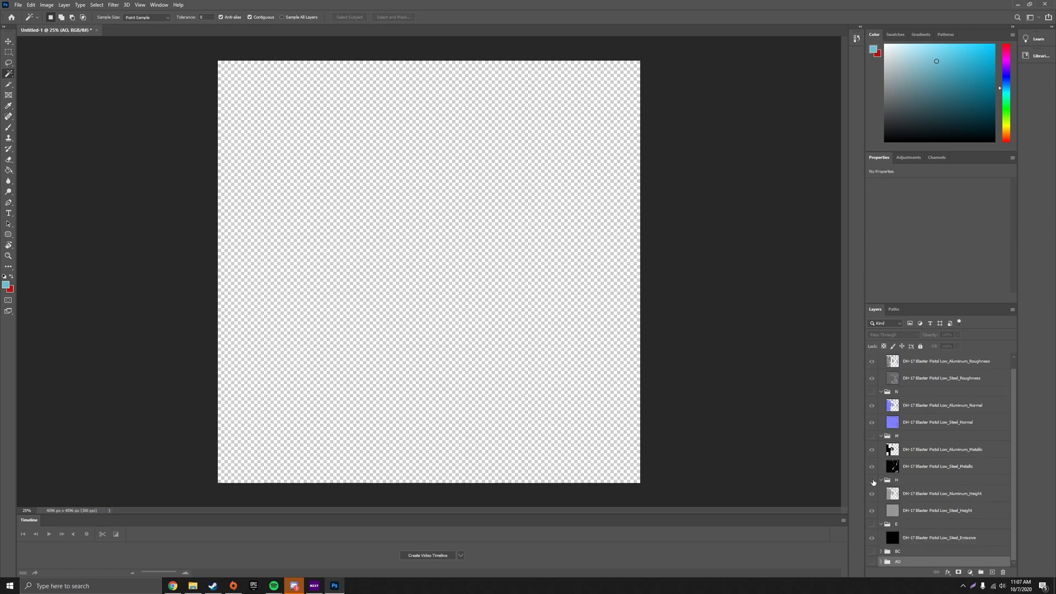
left_click(872, 481)
left_click(924, 493)
left_click(917, 511, "shift")
left_click(17, 5)
left_click(30, 105)
left_click(421, 368)
left_click(316, 484)
left_click(328, 174)
left_click(345, 360)
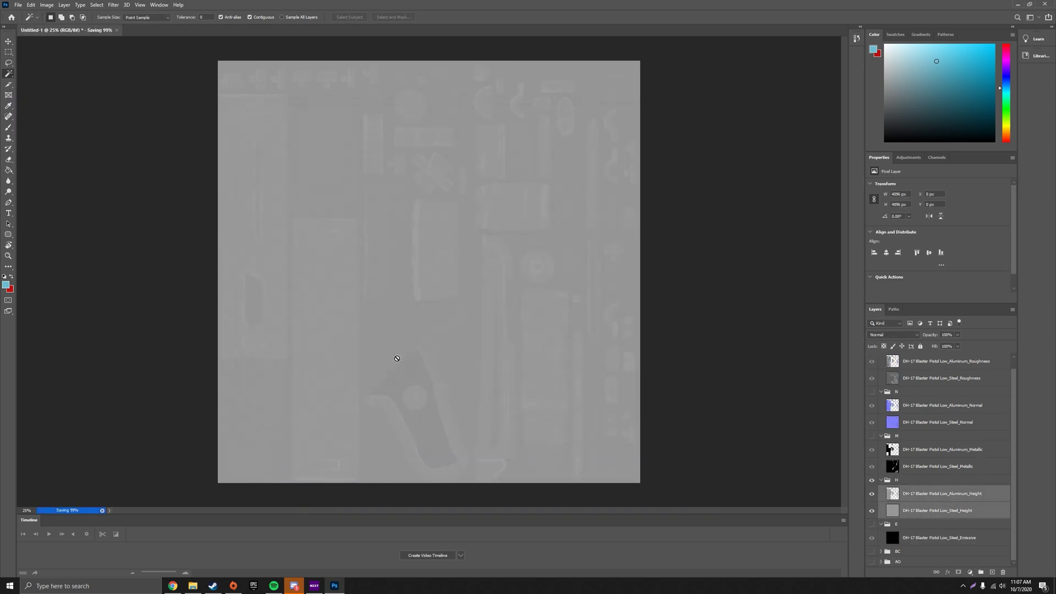
Hide the H group, show the M group, and save the combined metallic map as PNG dh_17_pistol_m in Texture Images
left_click(881, 481)
left_click(872, 491)
left_click(872, 446)
left_click(924, 460)
left_click(917, 477, "shift")
left_click(17, 5)
left_click(29, 105)
left_click(420, 368)
left_click(316, 484)
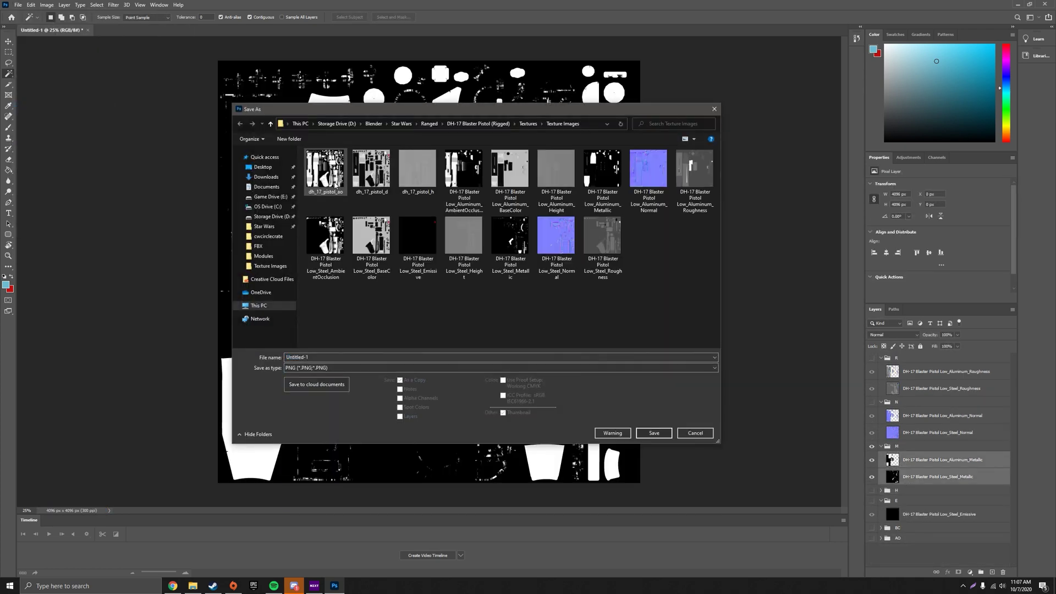
left_click(328, 173)
left_click(342, 359)
type("m")
key("Return")
Hide the M group, show the N group, and save the combined normal map as PNG dh_17_pistol_n in Texture Images
left_click(881, 446)
left_click(872, 446)
left_click(872, 402)
left_click(928, 416)
left_click(925, 432, "shift")
left_click(17, 5)
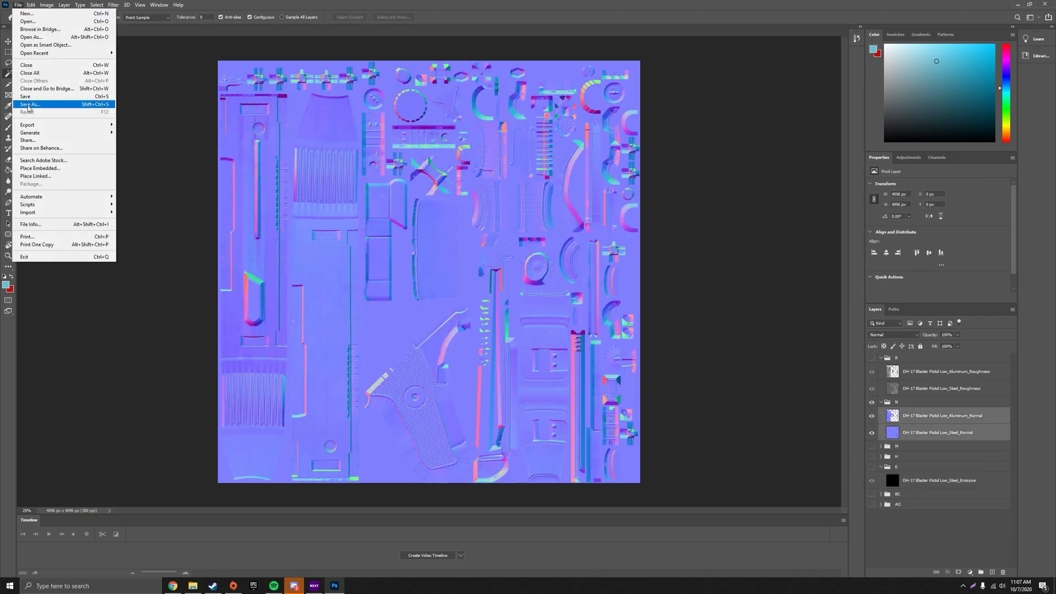
left_click(338, 359)
key("BackSpace")
key("BackSpace")
type("n")
key("Return")
Hide the N group, show the R group, and save the combined roughness map as PNG dh_17_pistol_r in Texture Images
left_click(881, 402)
left_click(872, 402)
left_click(872, 358)
left_click(930, 372)
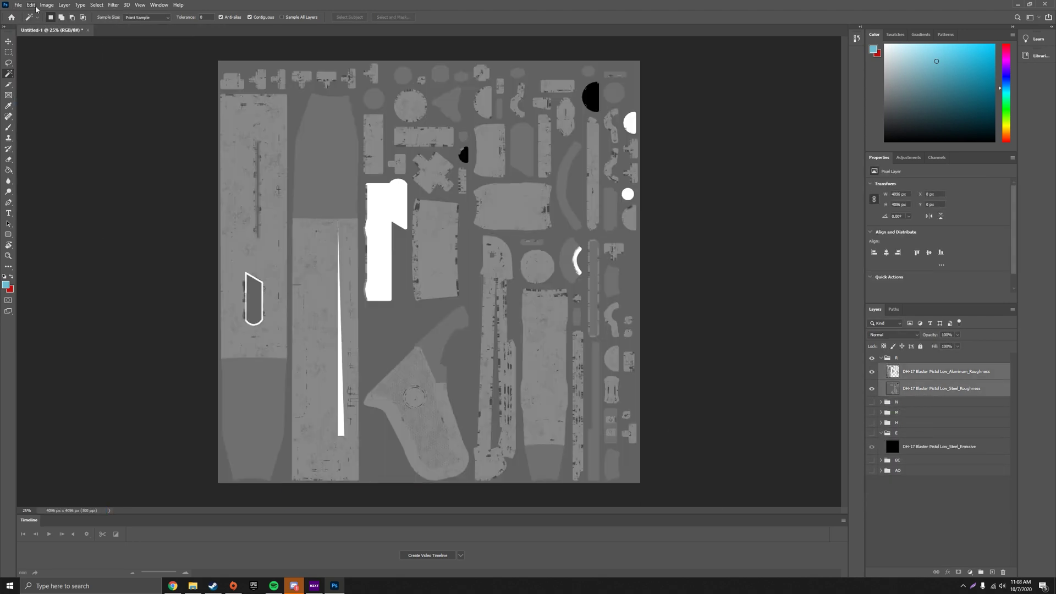
left_click(316, 482)
left_click(327, 173)
left_click(336, 359)
key("BackSpace")
key("BackSpace")
type("r")
key("Return")
Create a transparent 4096 x 4096 px RGB document at 300 pixels/inch and close the Untitled-1 document used for combining textures
left_click(192, 586)
left_click(402, 52)
left_click(18, 5)
left_click(27, 14)
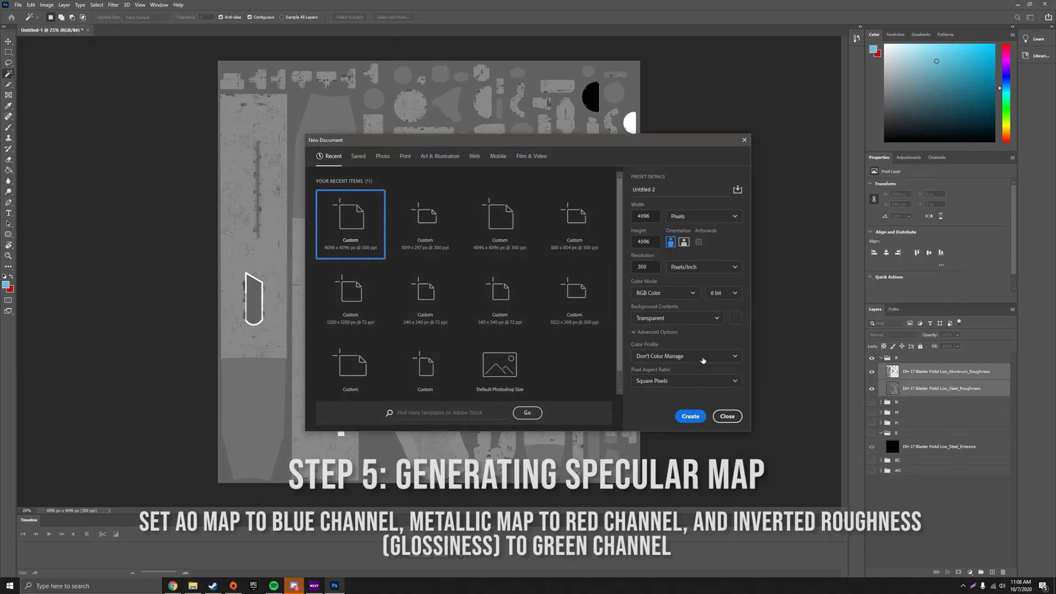
left_click(695, 419)
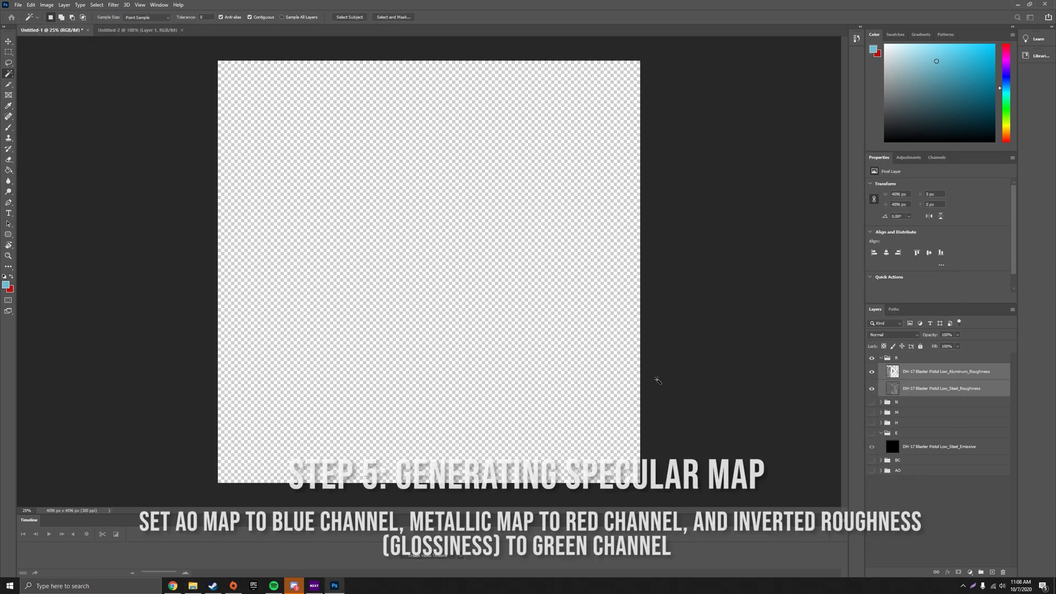
left_click(88, 31)
left_click(534, 216)
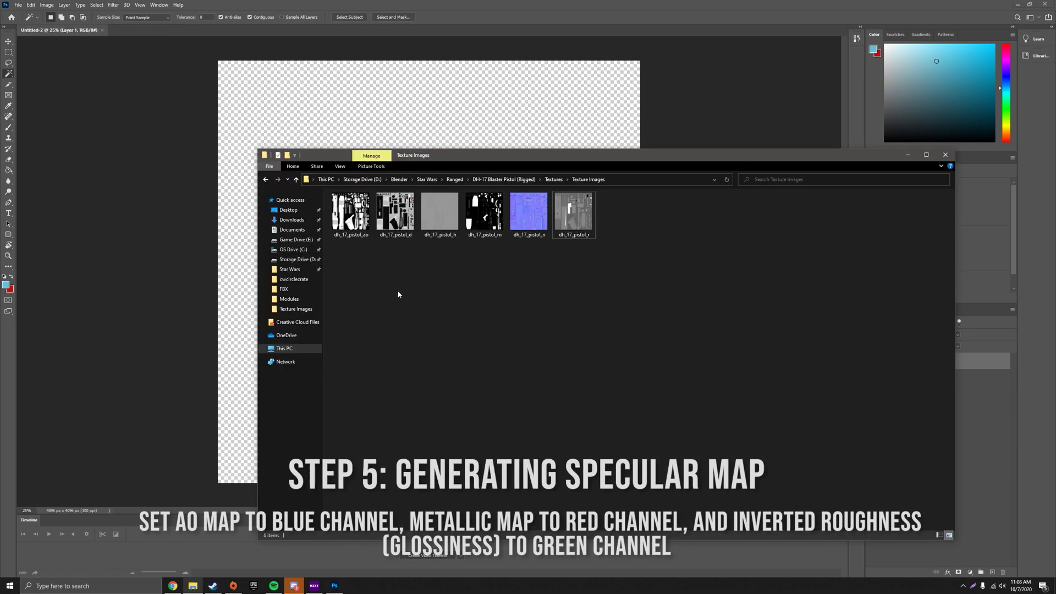
Place the dh_17_pistol_ao, dh_17_pistol_m and dh_17_pistol_r images from Texture Images into the new document at full size
left_click(358, 220)
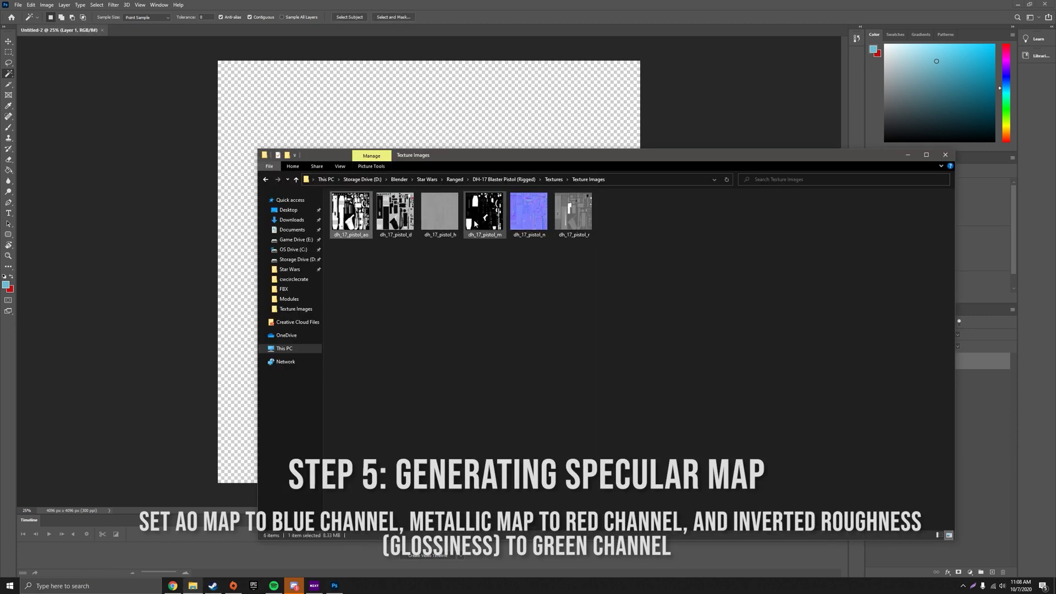
left_click_drag(482, 116, 487, 150)
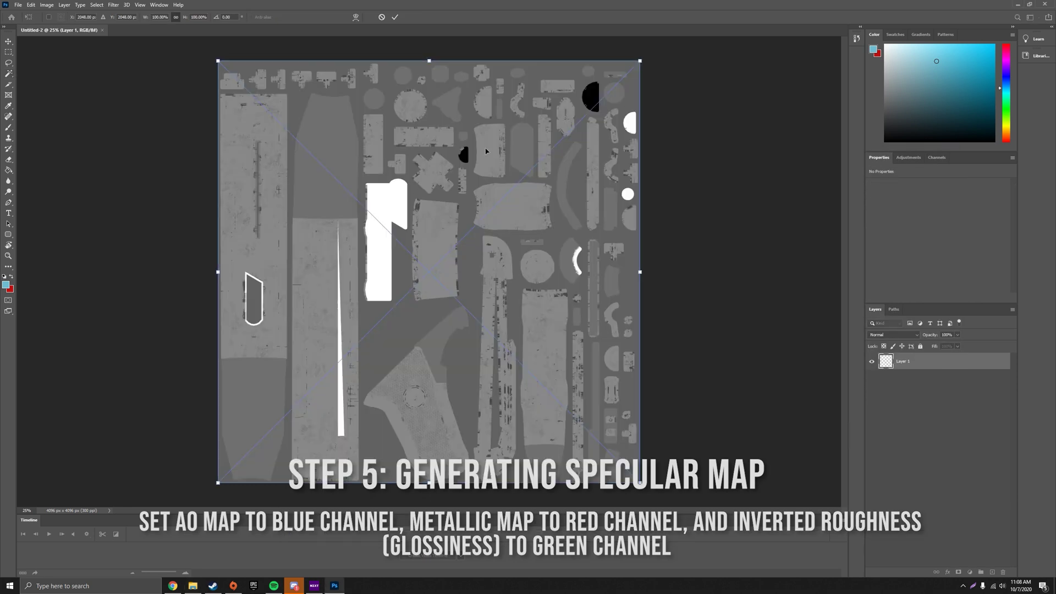
key("Return")
key("Return")
key("Return")
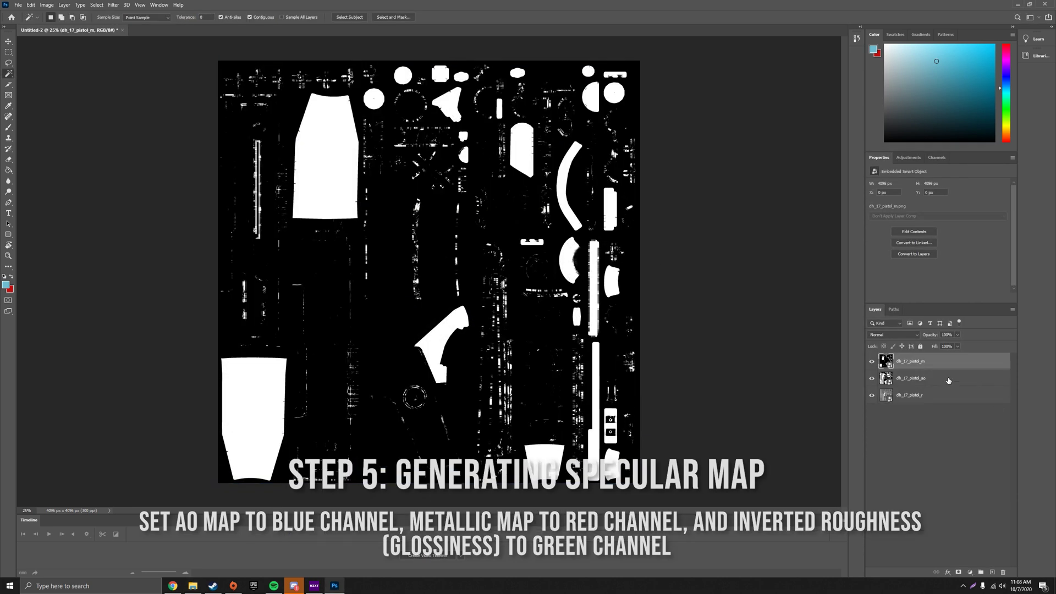
Rasterize the three placed map layers and invert the dh_17_pistol_r roughness layer
left_click(938, 397, "shift")
right_click(938, 403)
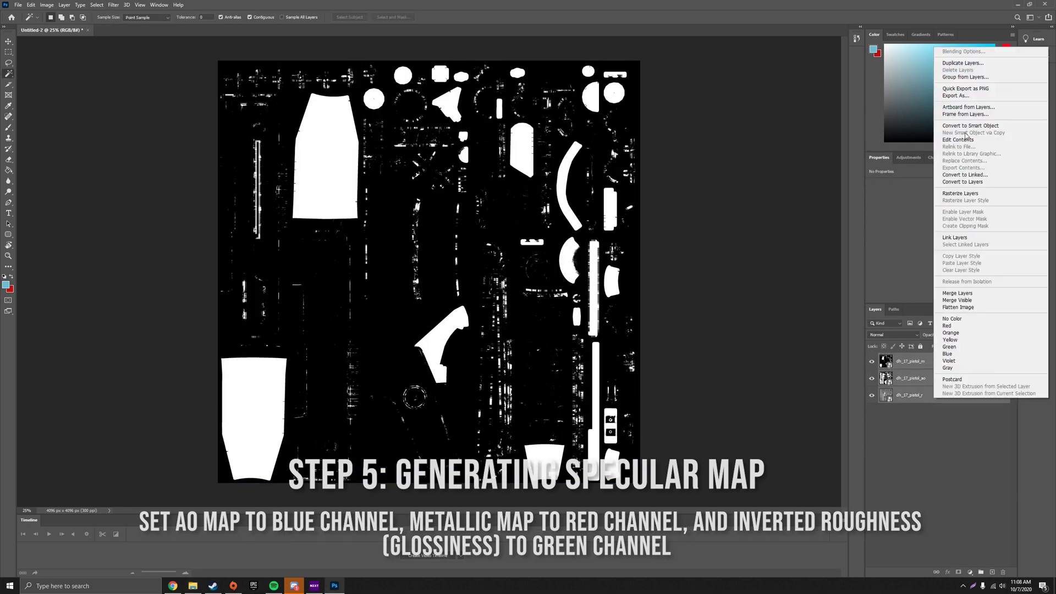
left_click(971, 194)
left_click(933, 400)
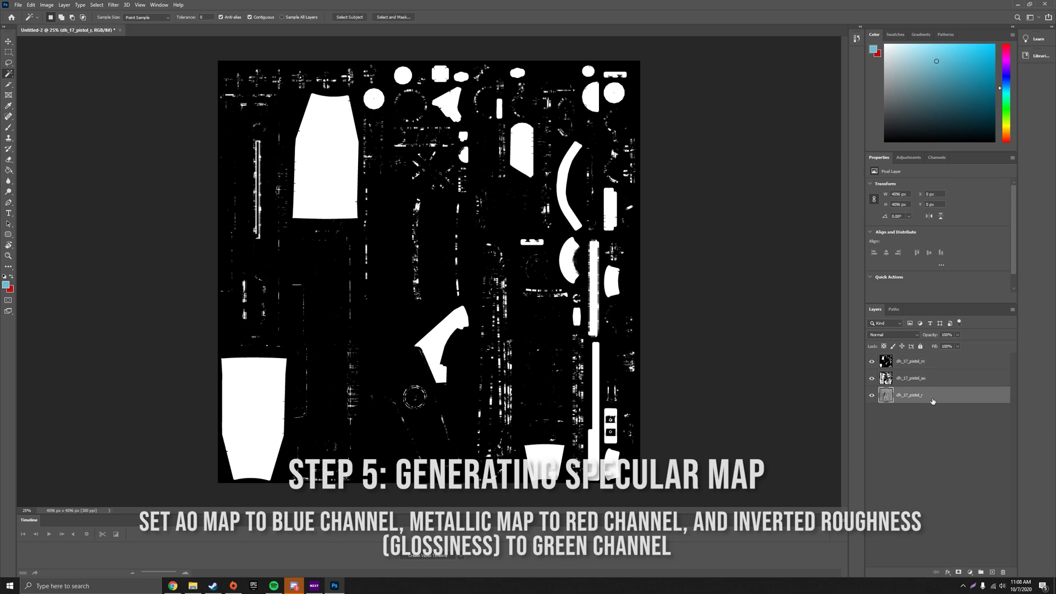
left_click(918, 433)
Restrict the dh_17_pistol_m metallic layer to the red channel in its blending options
left_click(921, 363)
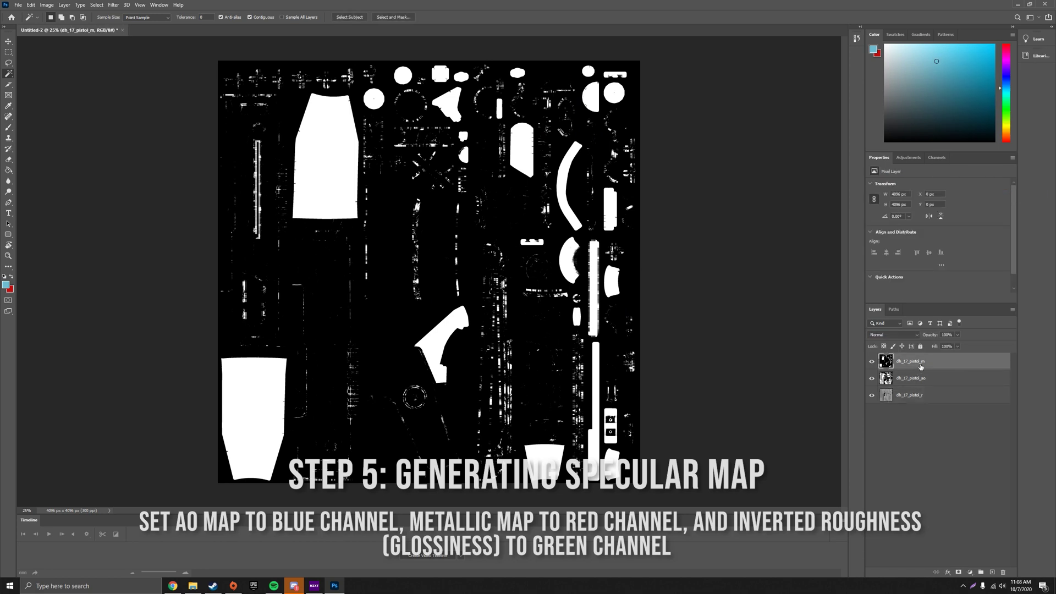
right_click(922, 363)
left_click(948, 24)
left_click(531, 188)
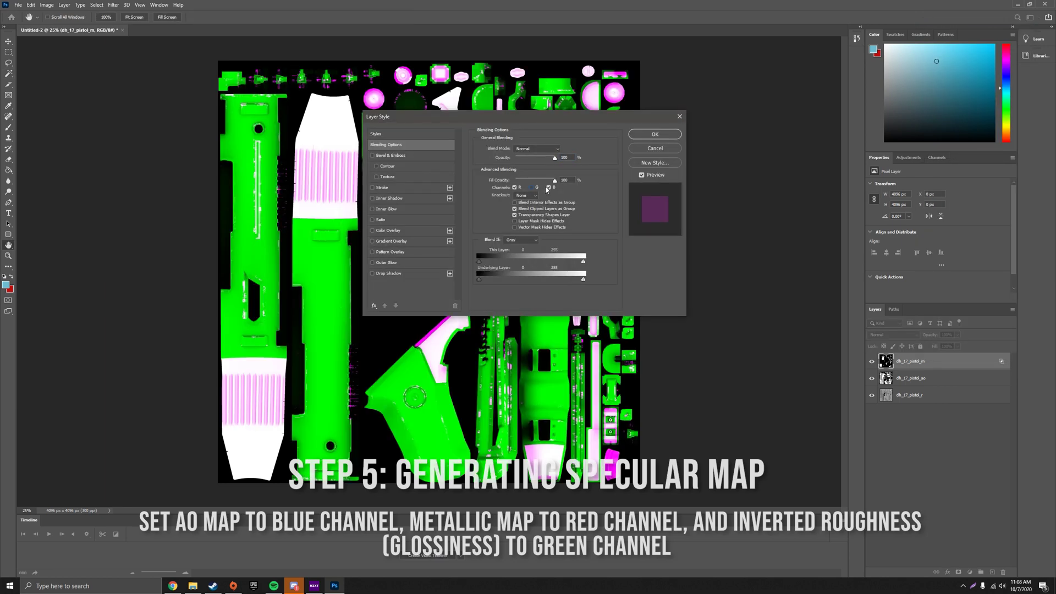
left_click(548, 188)
left_click(655, 134)
Restrict the dh_17_pistol_ao ambient occlusion layer to the blue channel in its blending options
right_click(935, 378)
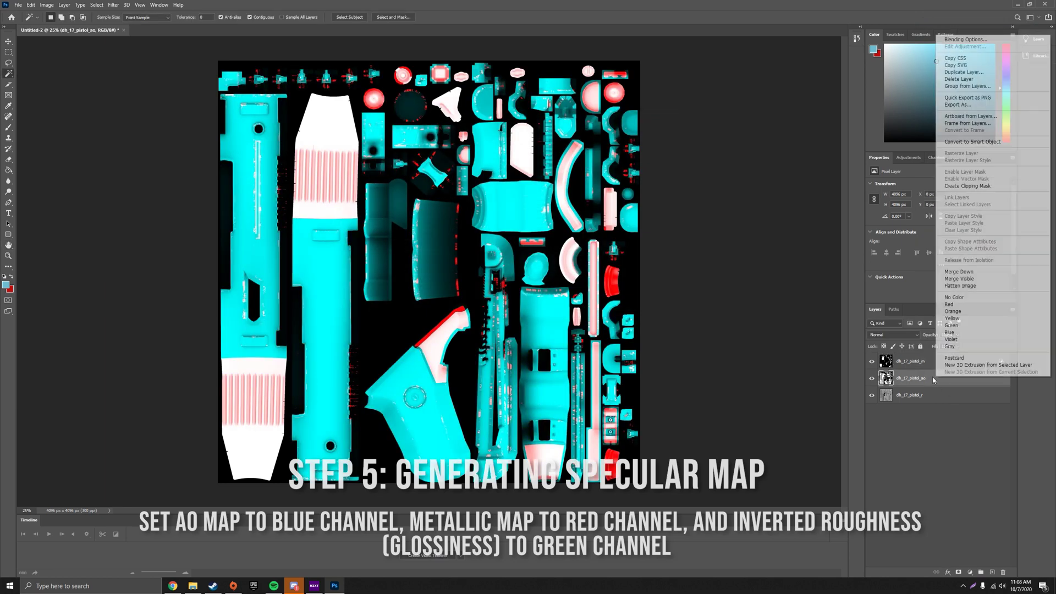
left_click(968, 42)
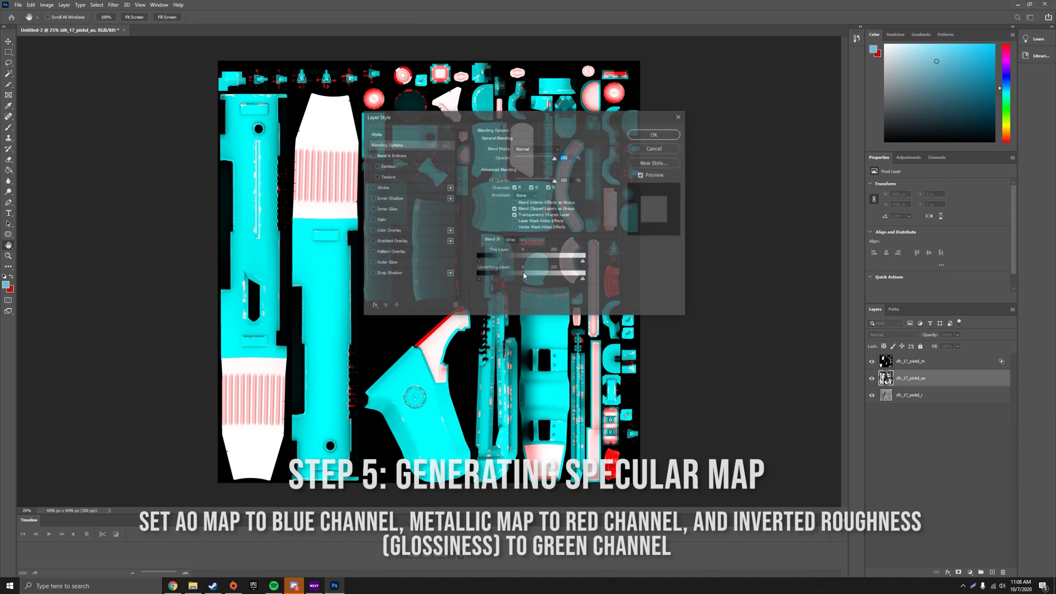
left_click(515, 187)
left_click(531, 187)
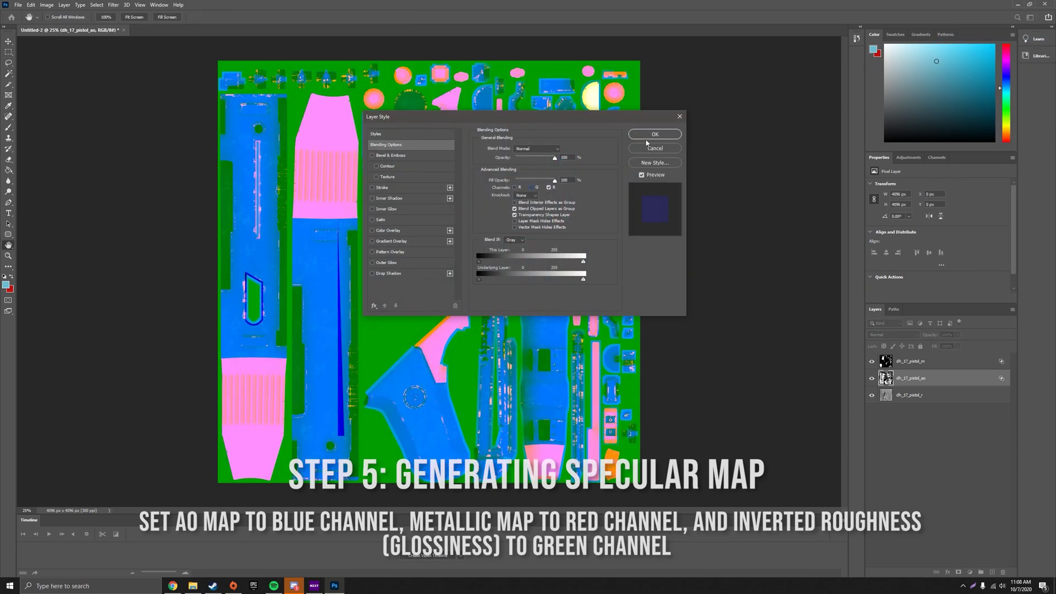
left_click(654, 134)
Restrict the dh_17_pistol_r inverted roughness layer to the green channel in its blending options
left_click(929, 398)
right_click(929, 403)
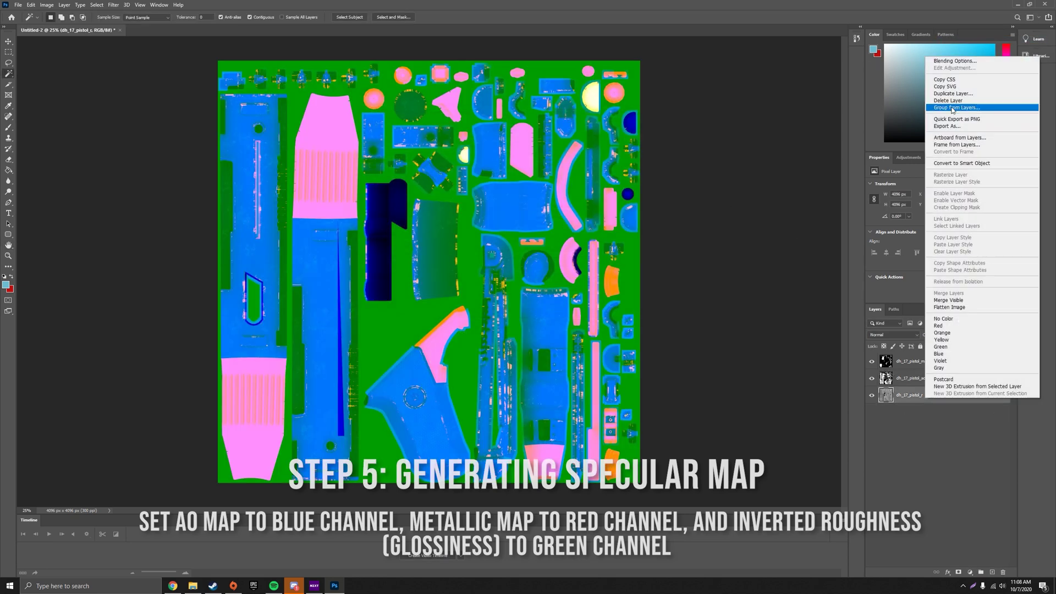
left_click(952, 61)
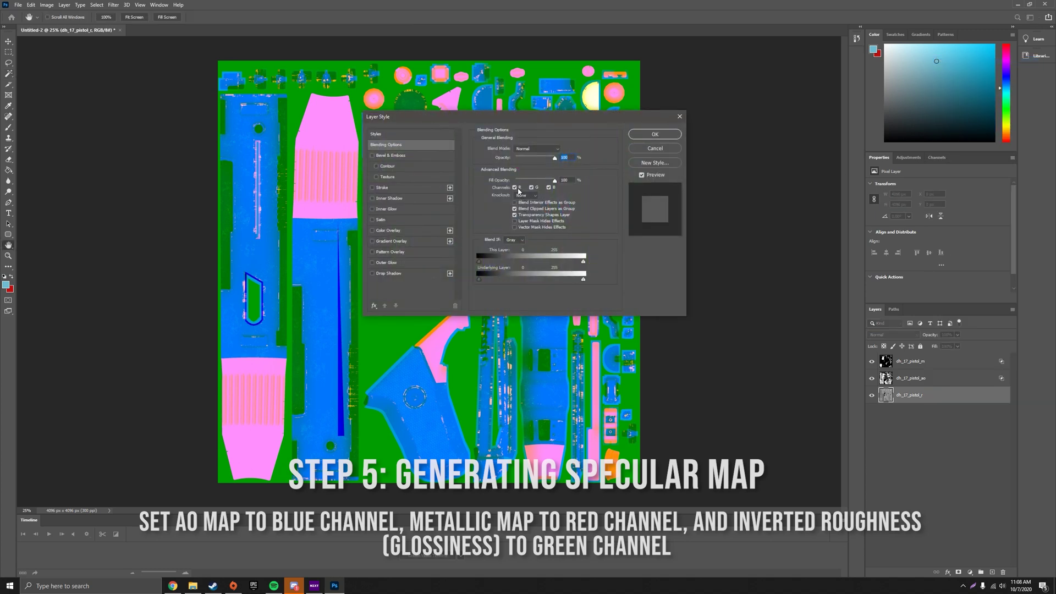
left_click(517, 188)
left_click(653, 137)
left_click(906, 429)
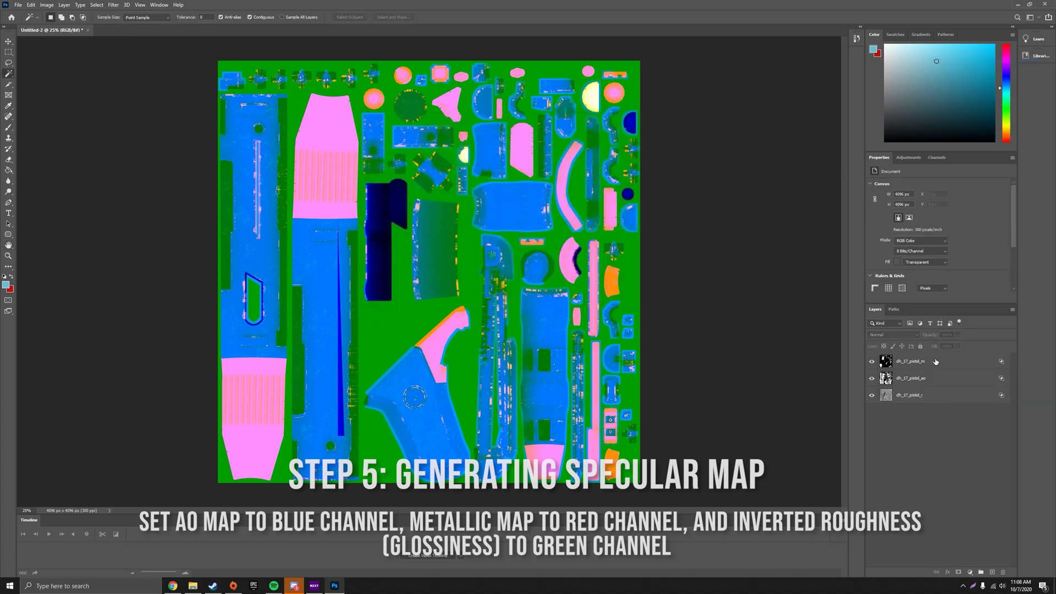
Select all three map layers and save the channel-packed specular map as PNG dh_17_pistol_s in Texture Images
left_click(936, 363)
left_click(933, 397, "shift")
left_click(18, 5)
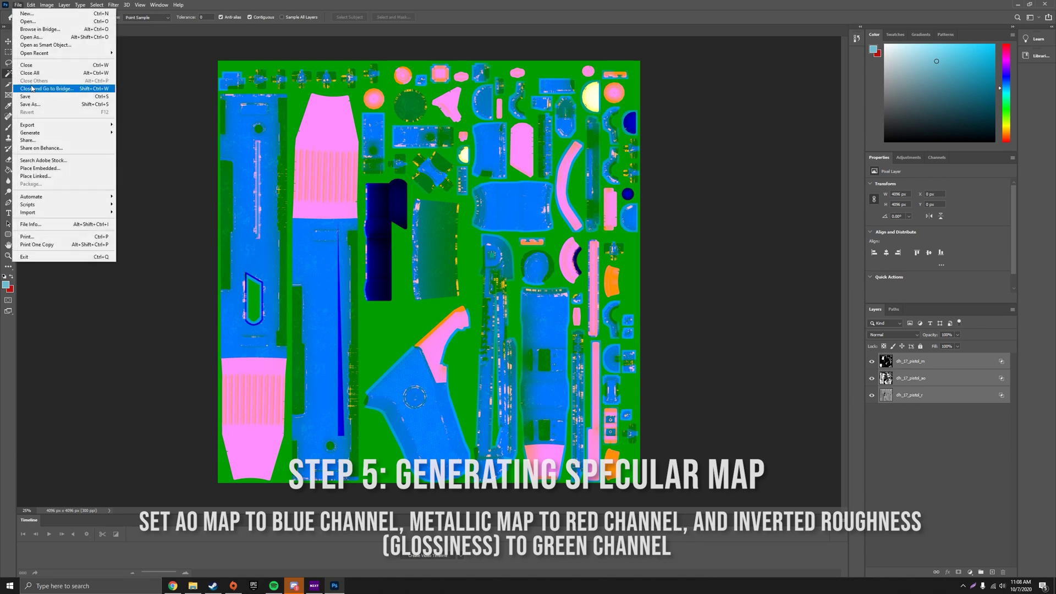
left_click(33, 104)
left_click(331, 368)
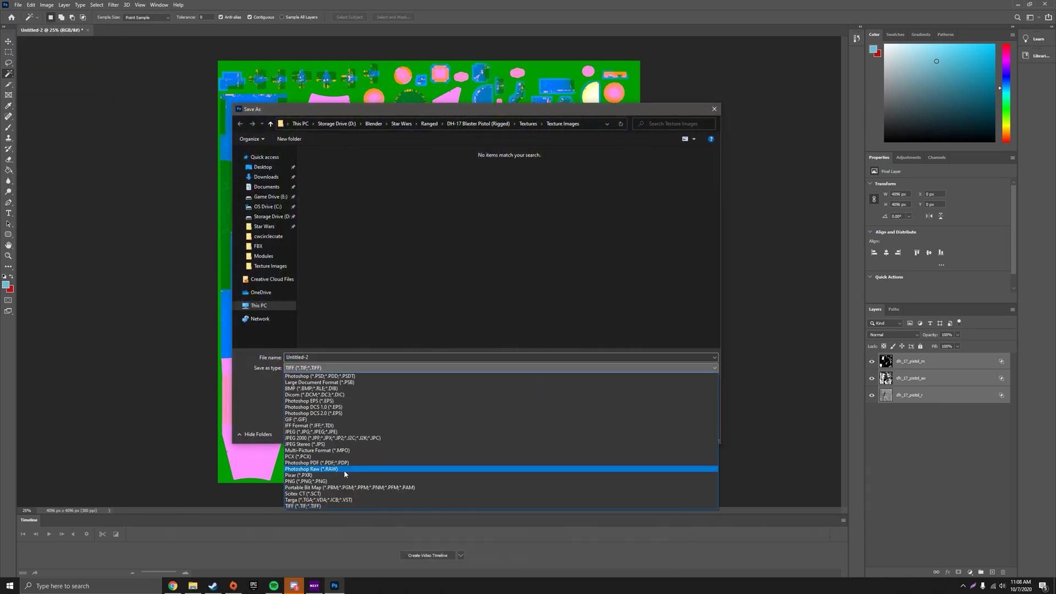
left_click(352, 481)
left_click(329, 188)
left_click(357, 361)
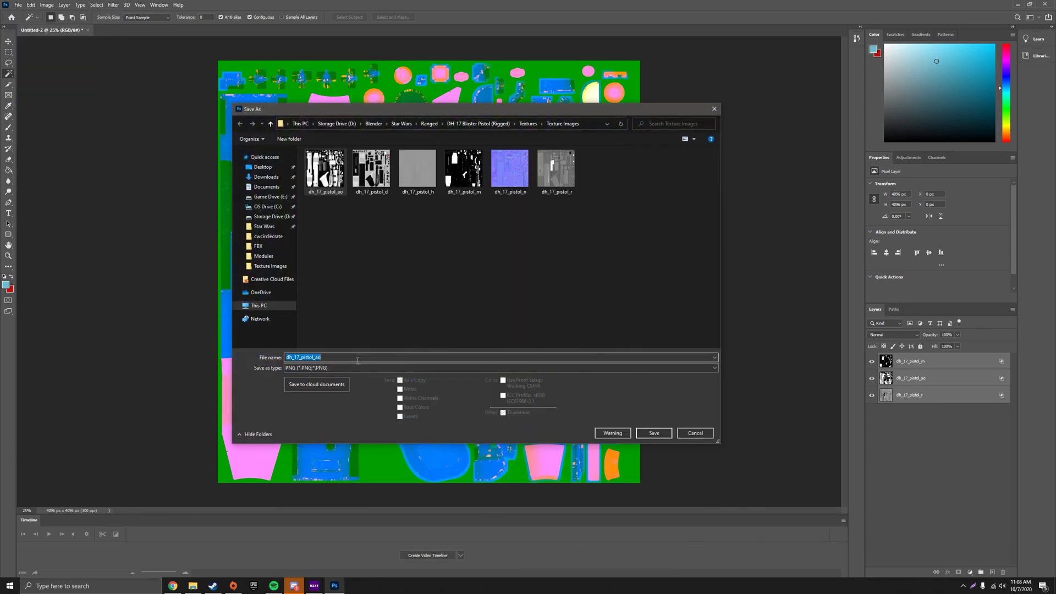
left_click(357, 361)
key("BackSpace")
key("BackSpace")
type("orm")
key("Return")
Open a second File Explorer window and browse to the SeparatistCrisis module in the Steam installation's Mount & Blade II Bannerlord > Modules folder on Game Drive (E:)
left_click(193, 586)
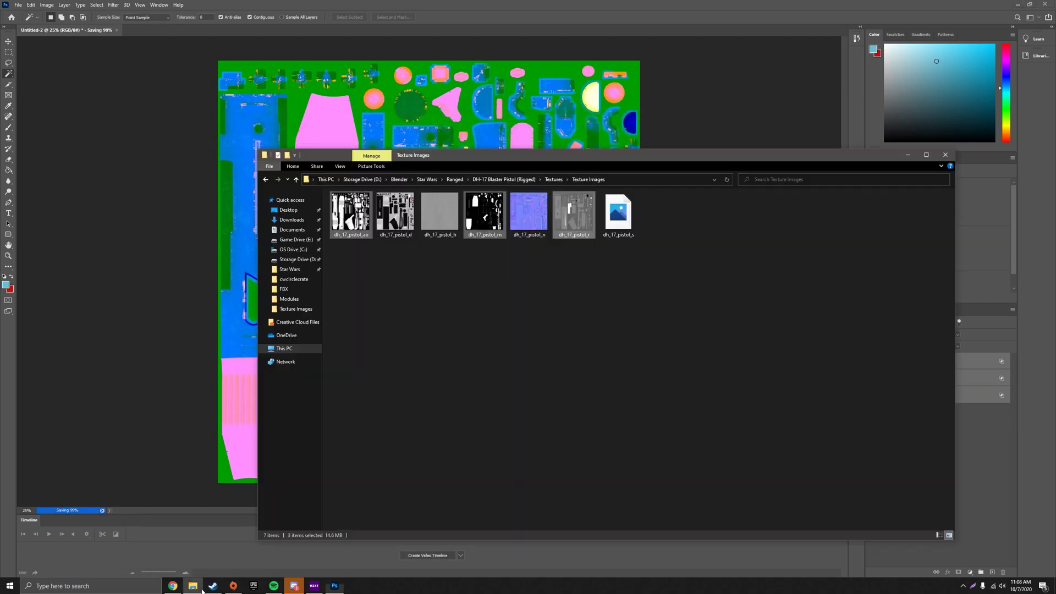
right_click(193, 586)
left_click(186, 386)
double_click(363, 242)
double_click(368, 217)
left_click(368, 217)
double_click(368, 217)
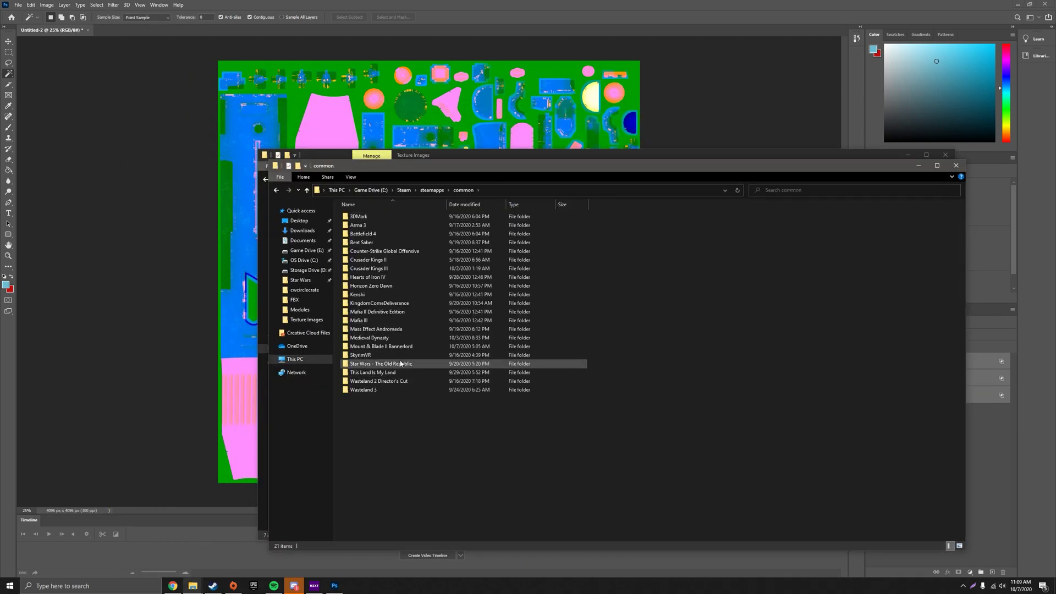
double_click(374, 346)
double_click(366, 250)
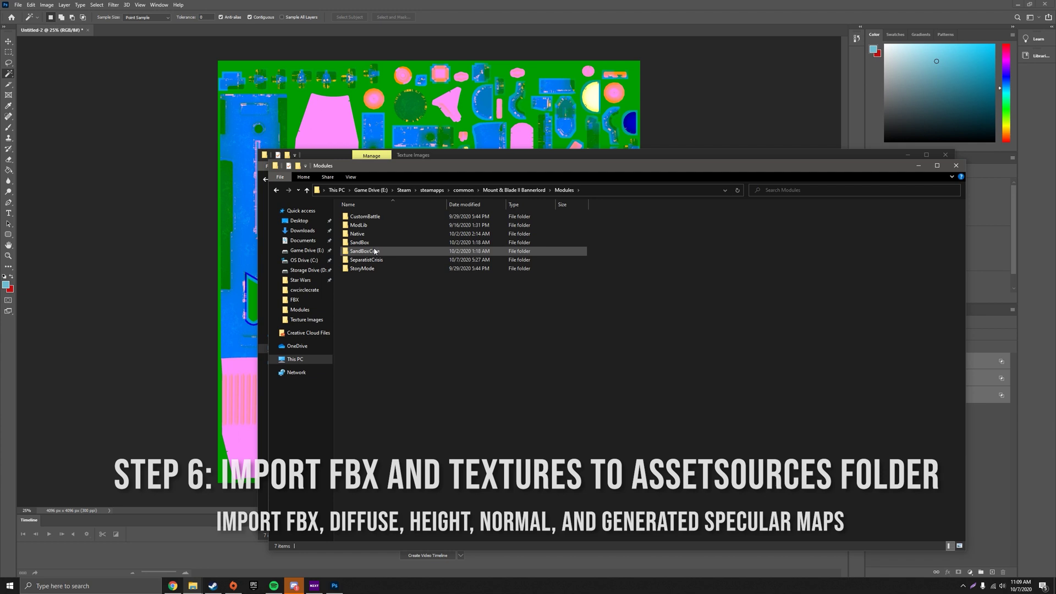
double_click(366, 259)
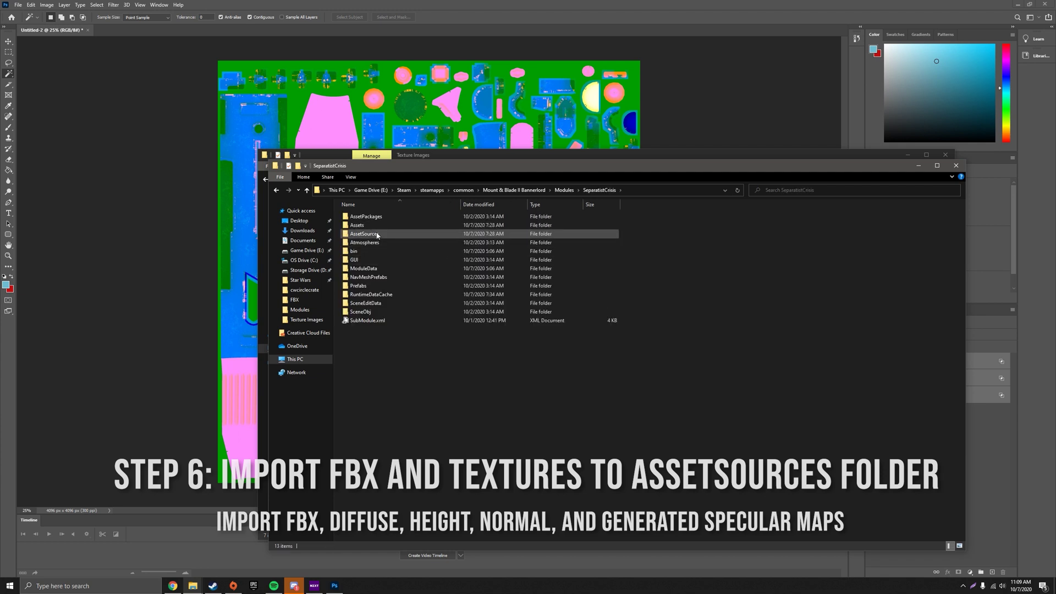
Open Assets > blasters > dh_17_pistol in the module and select all of its TPAC files
double_click(378, 226)
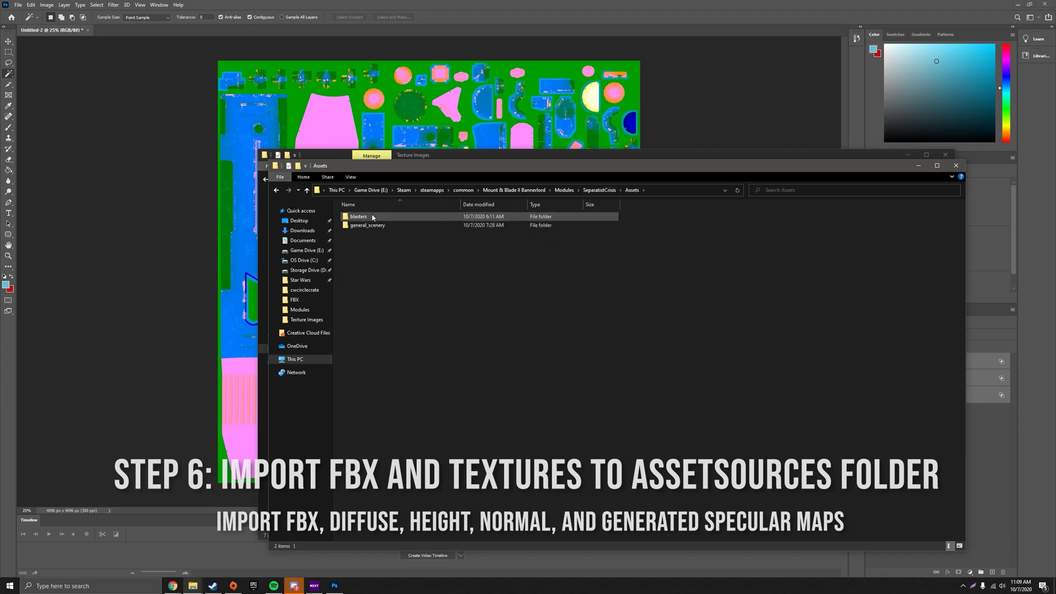
double_click(359, 217)
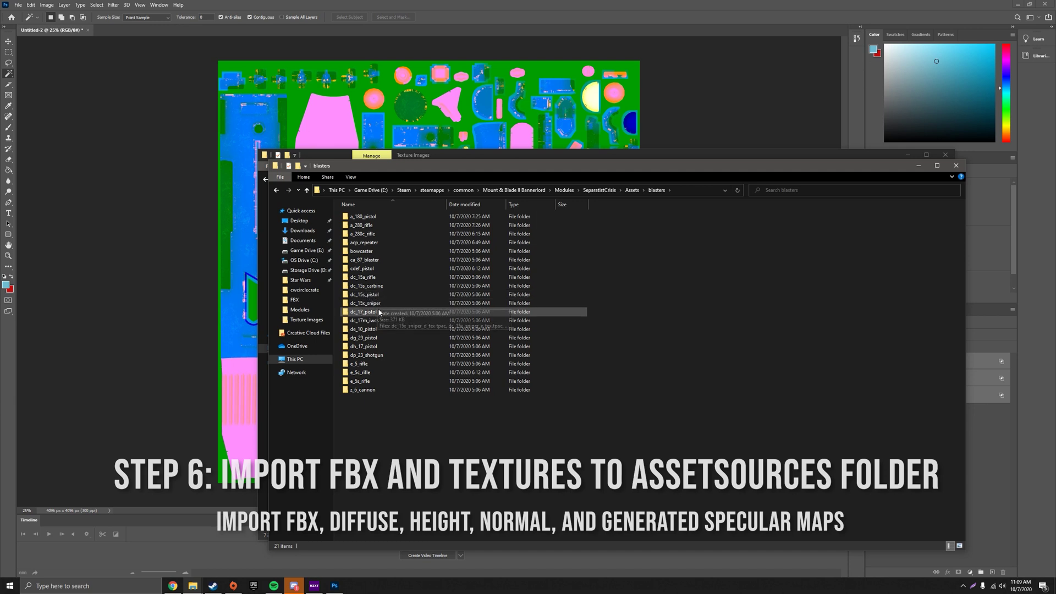
double_click(368, 346)
left_click_drag(403, 309, 380, 216)
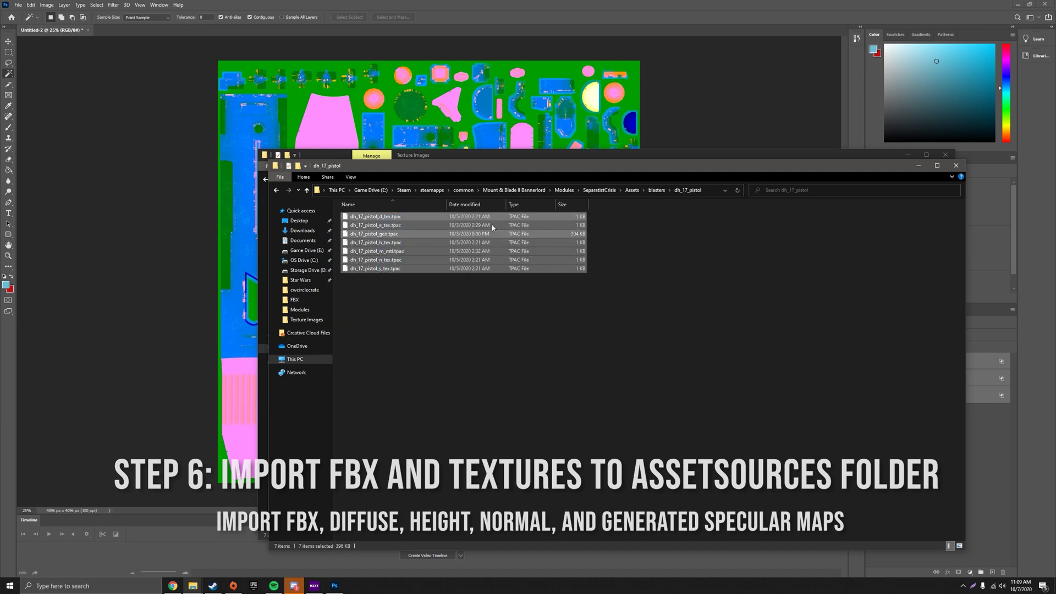
Open AssetSources > blasters > dh_17_pistol in the SeparatistCrisis module and delete the existing source files
left_click(600, 191)
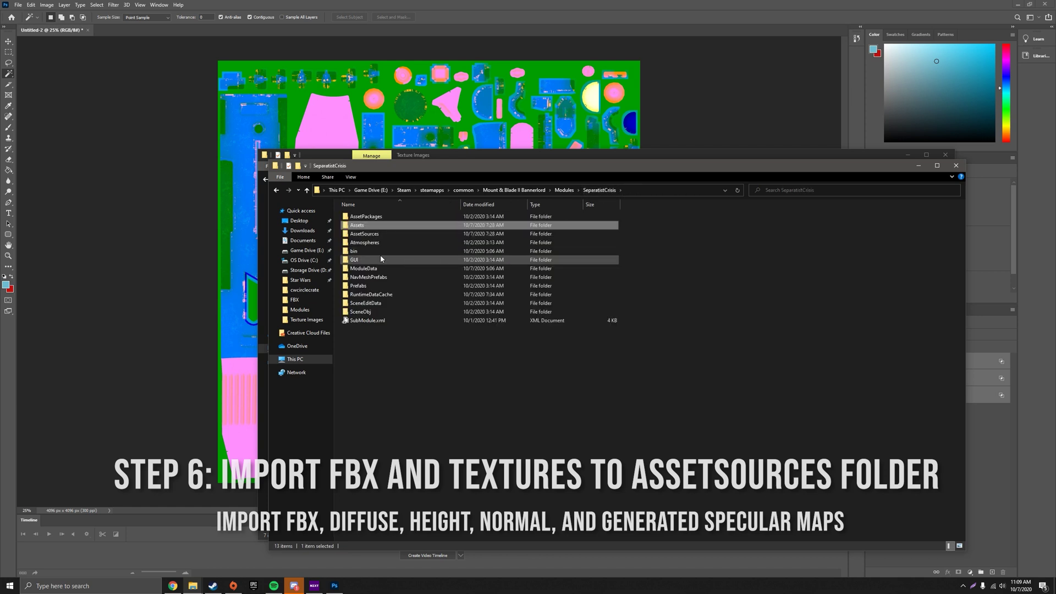
double_click(368, 225)
left_click(373, 233)
double_click(374, 232)
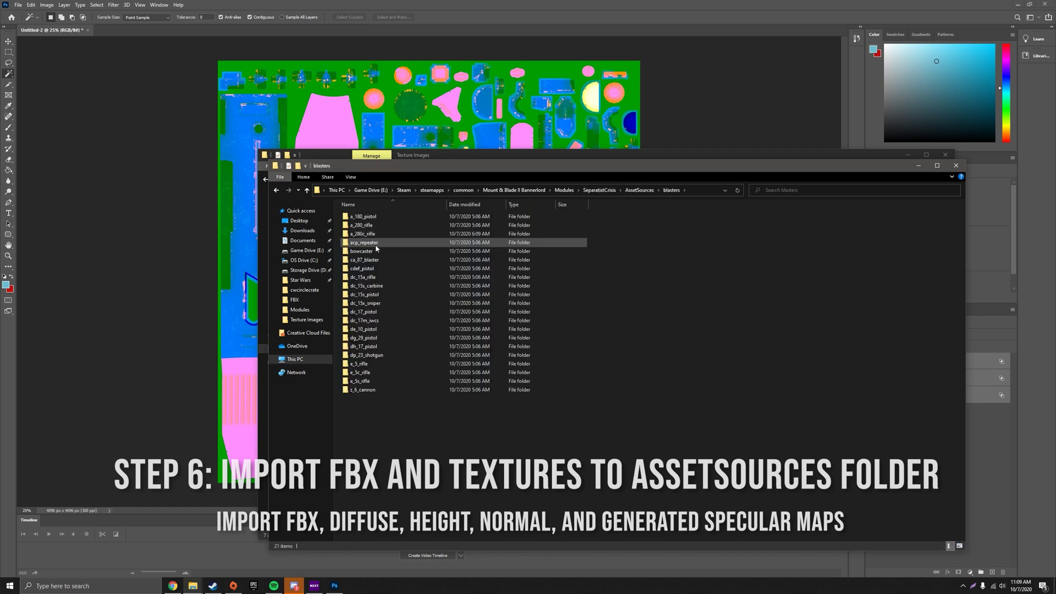
double_click(370, 339)
left_click_drag(617, 270, 634, 546)
left_click(363, 215, "ctrl")
key("Delete")
Copy the dh_17_pistol_d, dh_17_pistol_h, dh_17_pistol_n and dh_17_pistol_s maps and the pistol's FBX into the module's AssetSources pistol folder
left_click(468, 154)
left_click(617, 218)
left_click(531, 219, "ctrl")
left_click(396, 218, "ctrl")
left_click(441, 217, "ctrl")
left_click(523, 155)
left_click(516, 180)
double_click(380, 216)
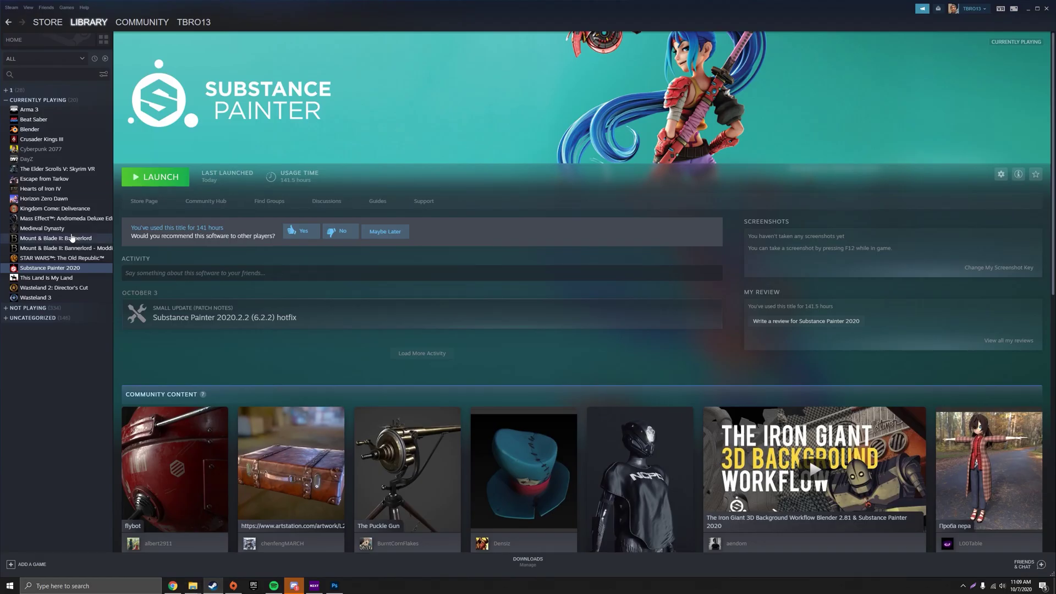
Switch to Steam, launch Mount & Blade II: Bannerlord - Modding Kit, and start it with the Separatist Crisis mod enabled
left_click(61, 248)
left_click(508, 232)
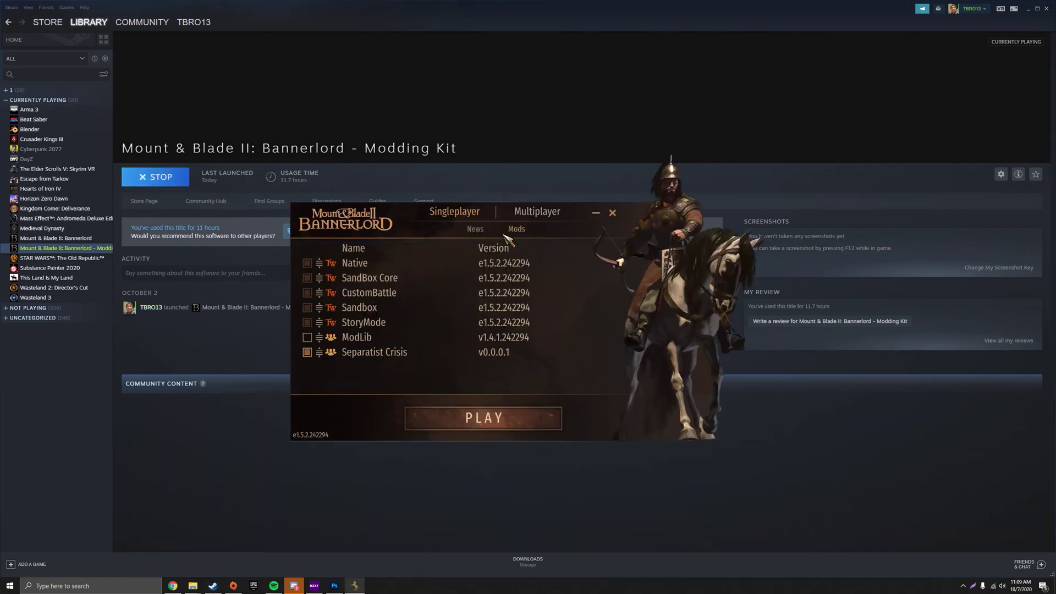
left_click(484, 418)
left_click(487, 380)
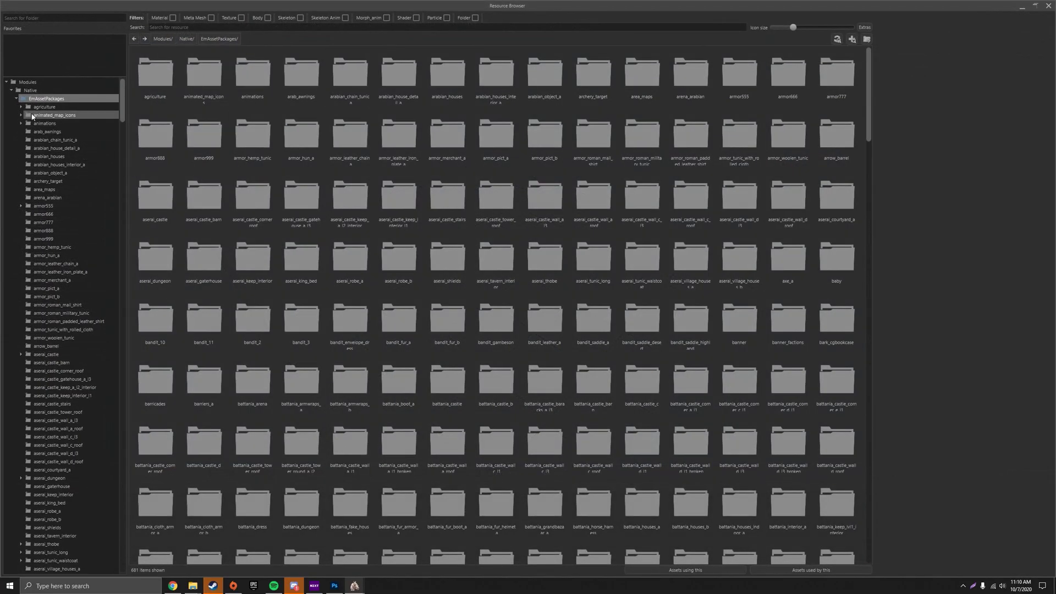
Collapse the Native module and open SeparatistCrisis > Assets > blasters in the Resource Browser
left_click(11, 90)
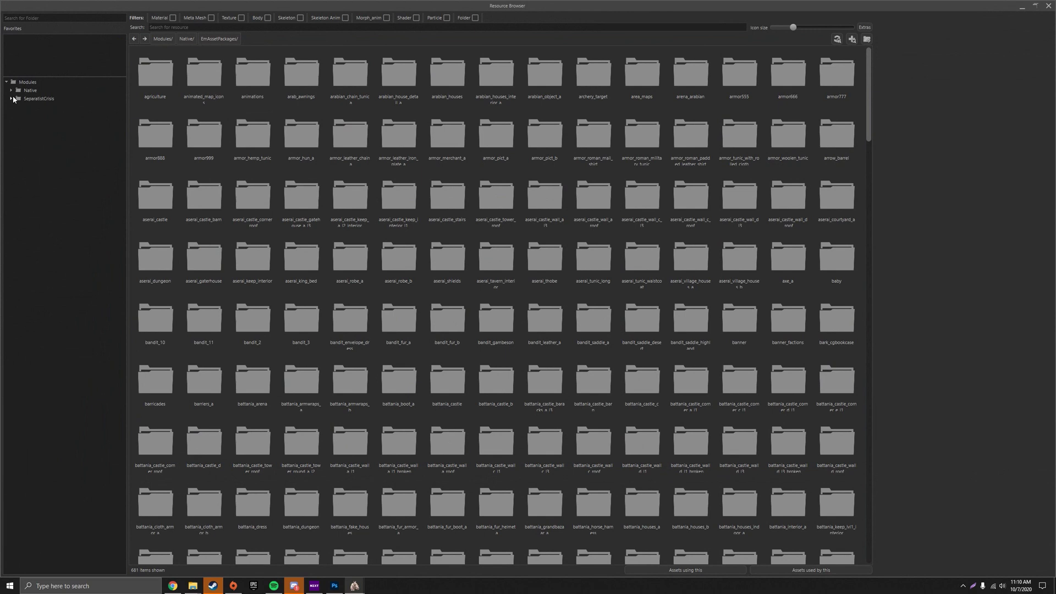
left_click(11, 99)
left_click(22, 107)
left_click(837, 39)
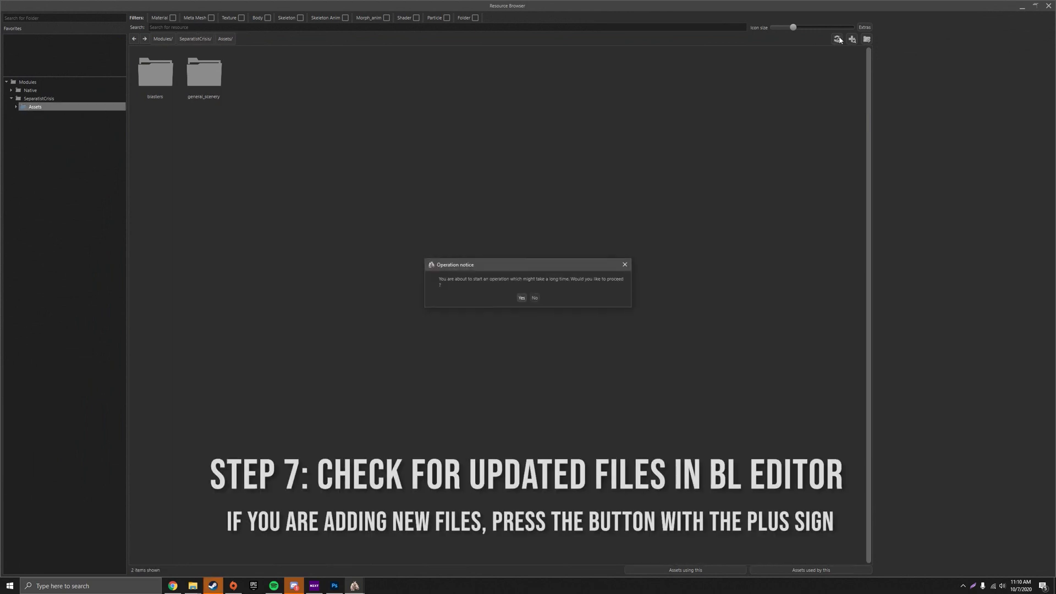
left_click(535, 298)
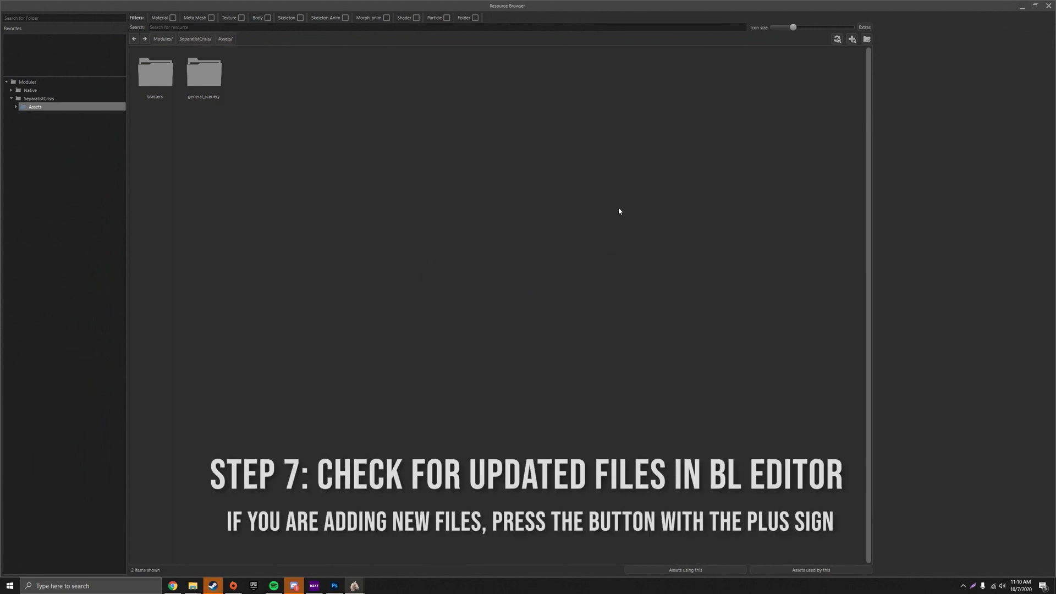
left_click(55, 115)
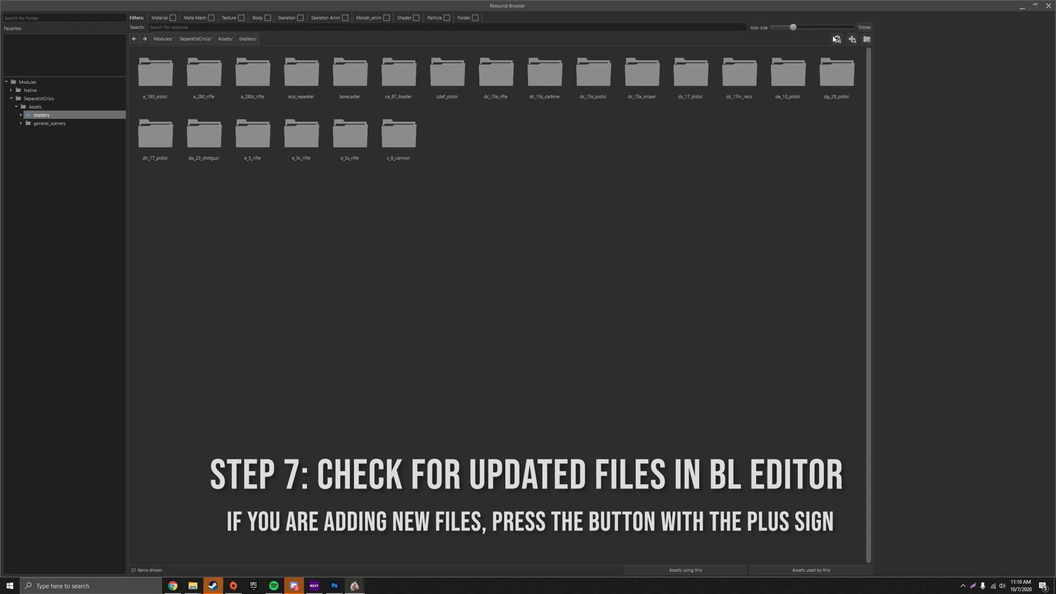
Open the dh_17_pistol asset folder and scan for new and updated source files
left_click(852, 39)
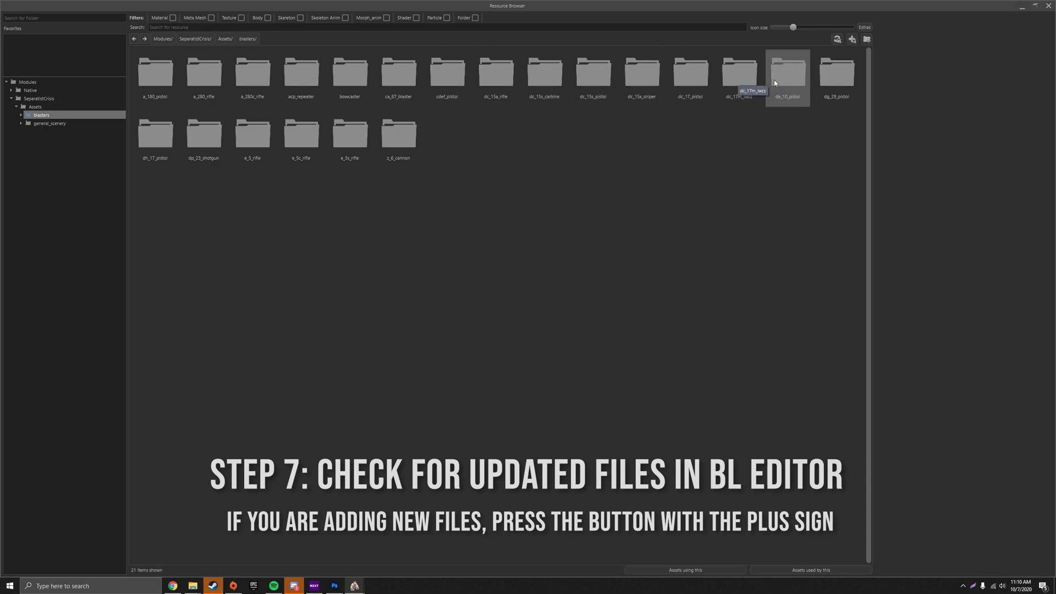
double_click(155, 135)
left_click(839, 39)
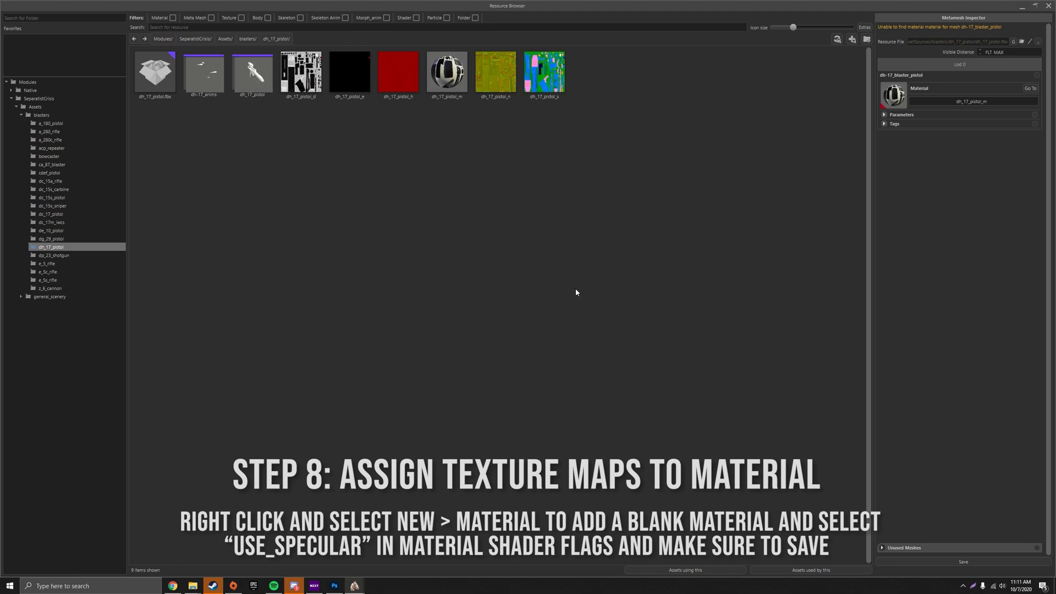
Check the texture maps and shader flags of material dh_17_pistol_m, and open the dh_17_pistol mesh in the Meta Mesh Editor
left_click(446, 79)
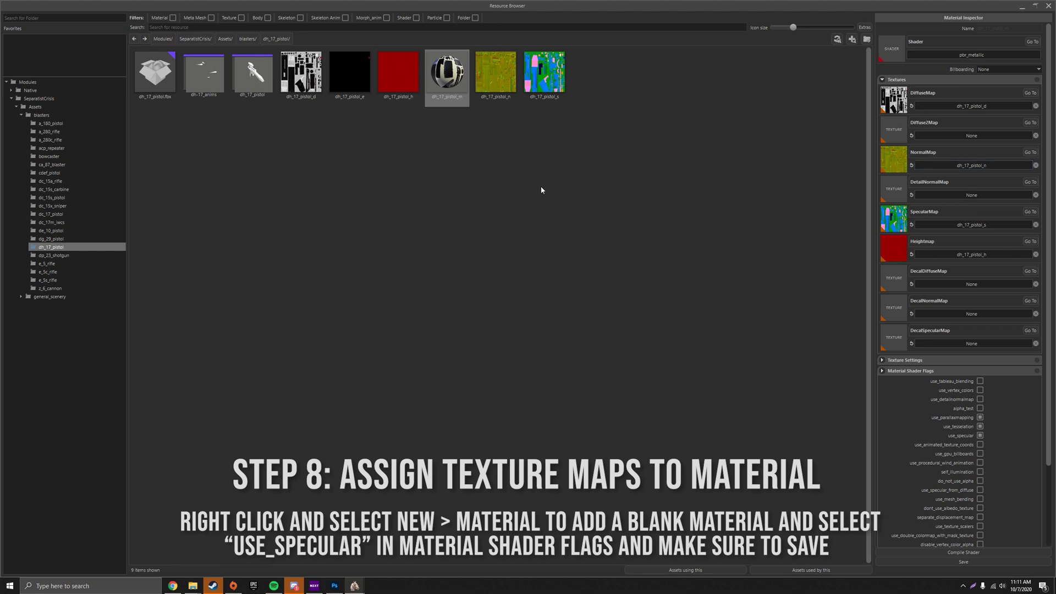
left_click(264, 90)
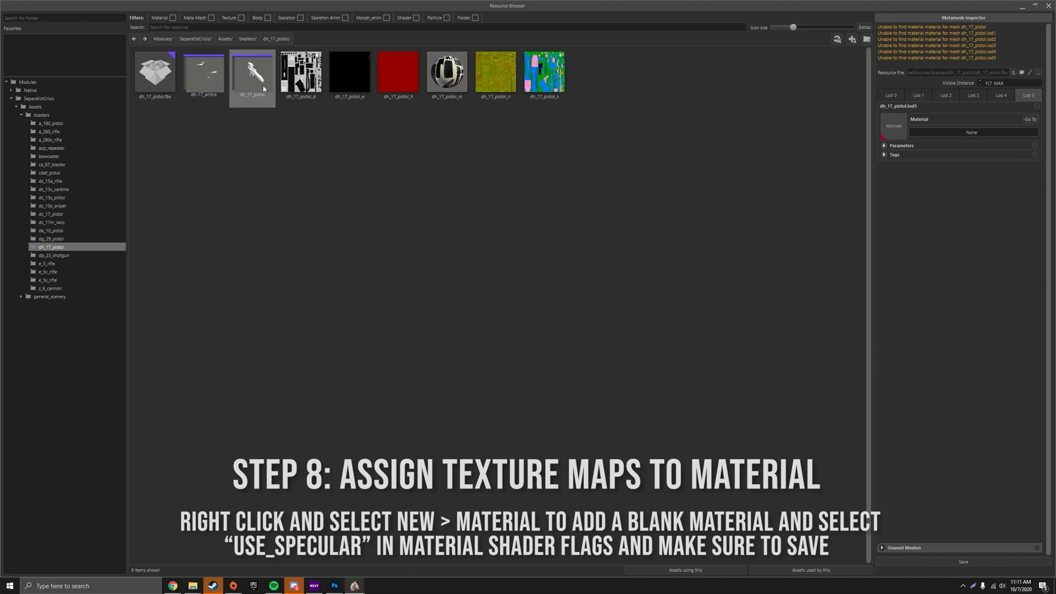
double_click(263, 88)
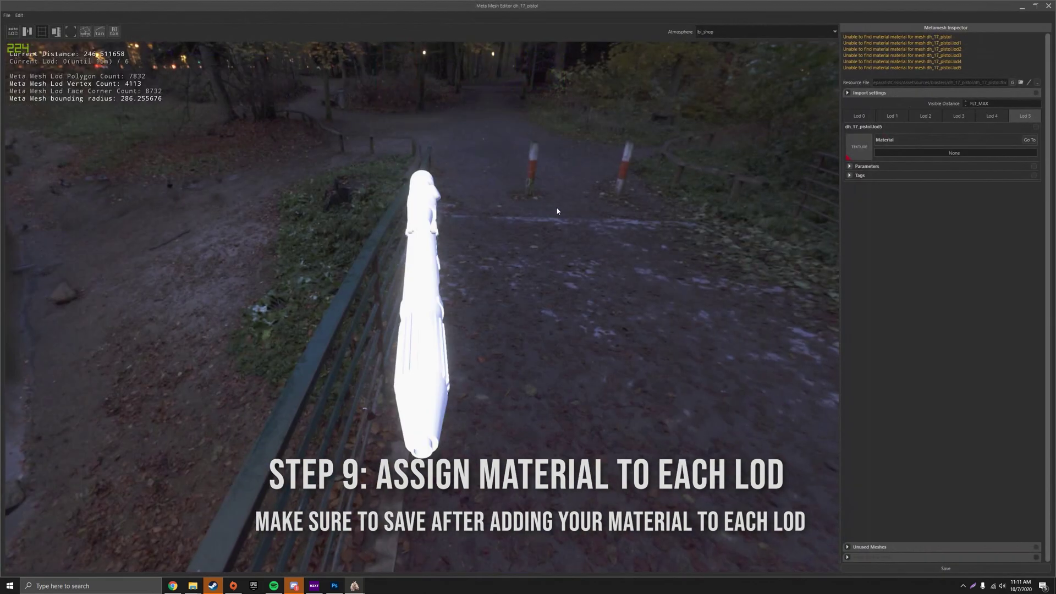
Assign the dh_17_pistol_m material to Lod 5 of the pistol mesh and save
left_click_drag(556, 207, 781, 186)
left_click(981, 154)
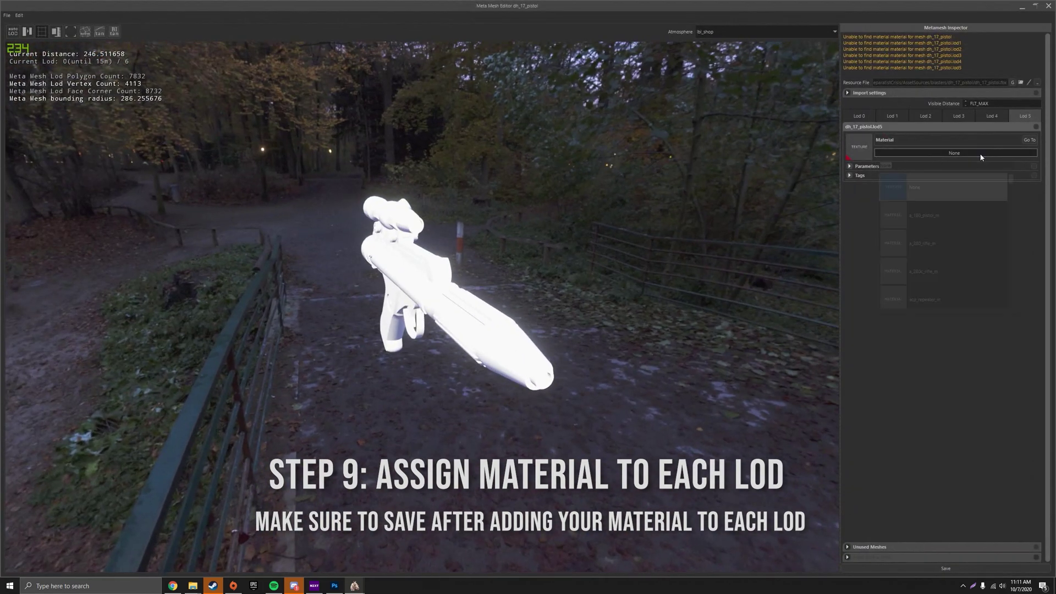
type("17")
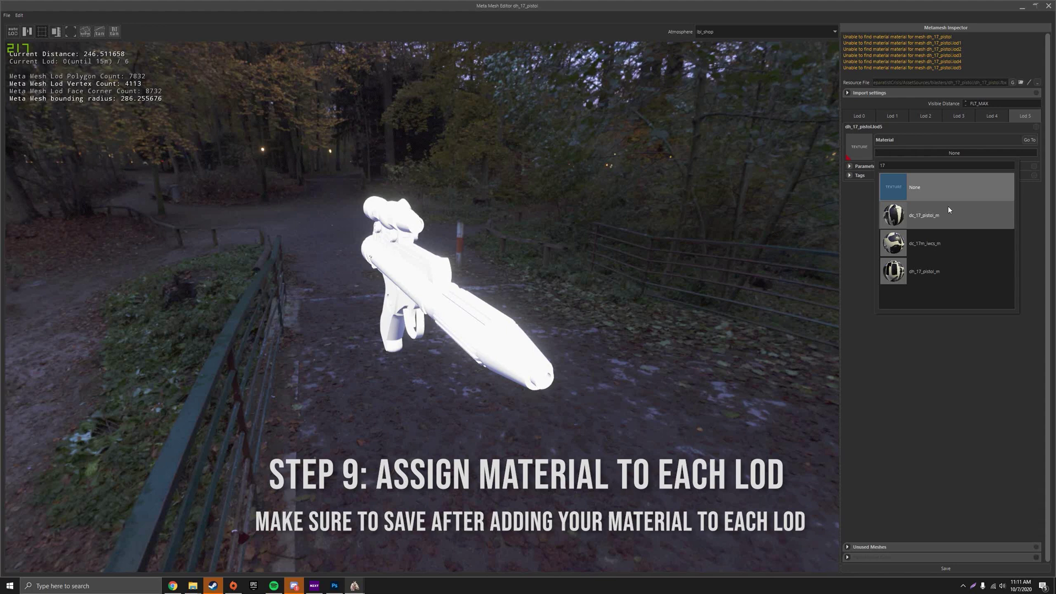
left_click(944, 269)
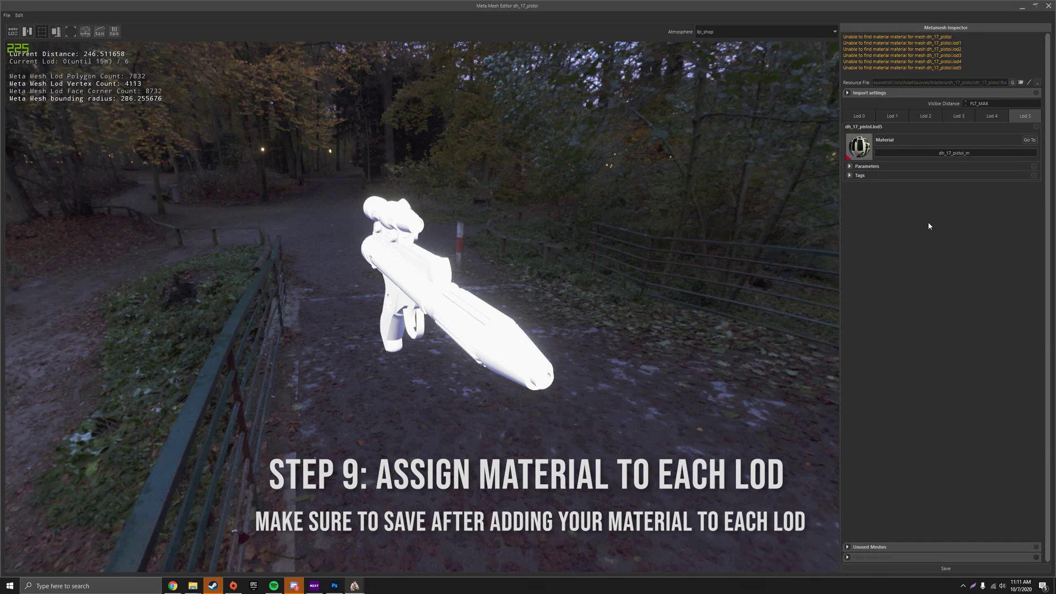
left_click(946, 568)
Assign the dh_17_pistol_m material to Lod 0 and Lod 1 of the pistol mesh, saving after each
left_click(860, 115)
left_click(929, 155)
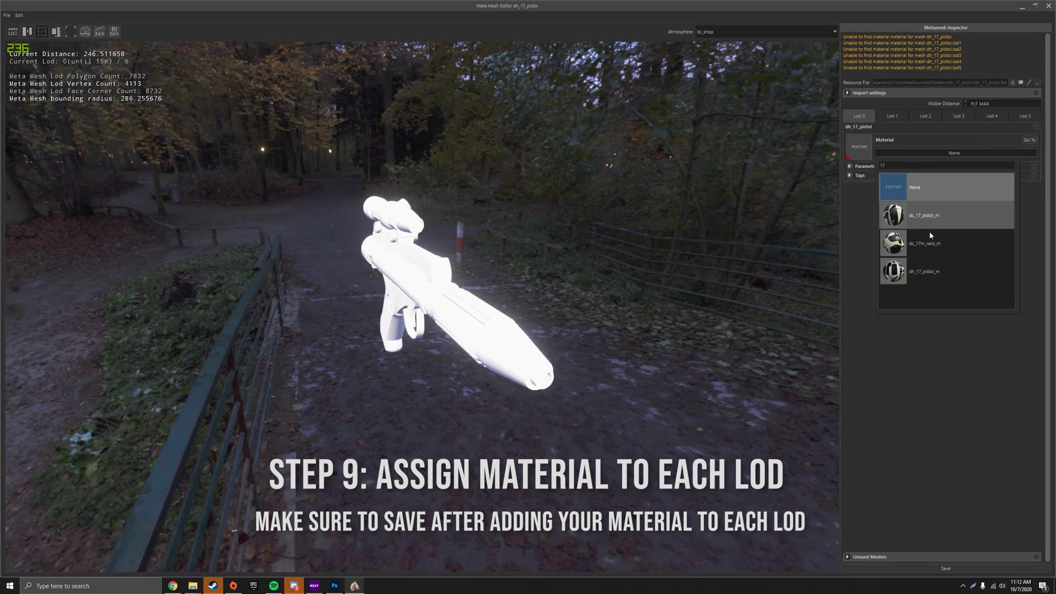
left_click(924, 271)
left_click(947, 568)
left_click(892, 116)
left_click(954, 153)
left_click(924, 271)
left_click(946, 568)
Assign the dh_17_pistol_m material to Lod 2 and Lod 3 of the pistol mesh, saving after each
left_click(926, 117)
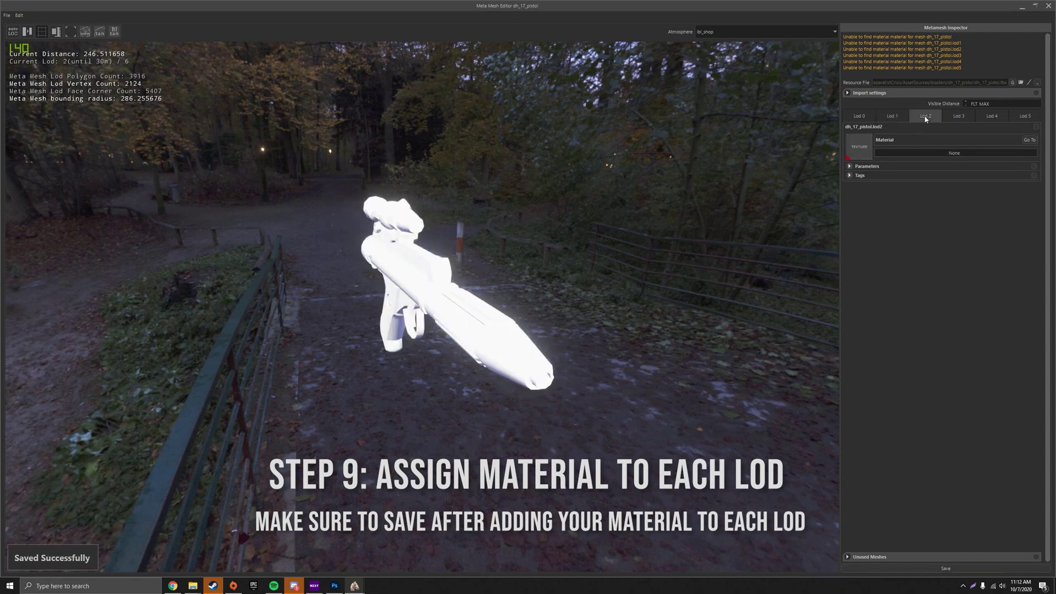
left_click(949, 154)
left_click(924, 272)
left_click(946, 568)
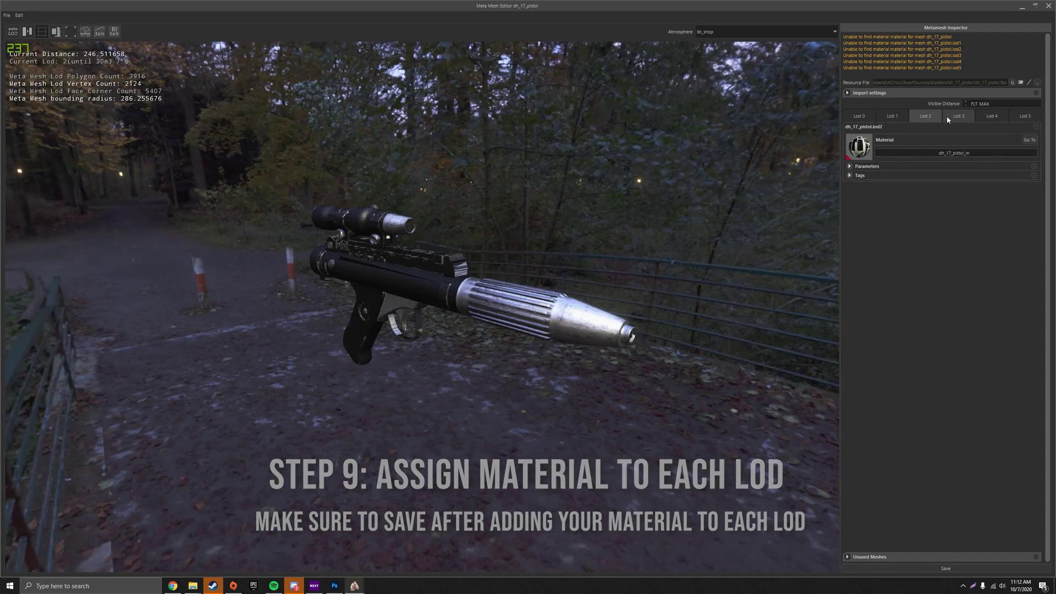
left_click(953, 116)
left_click(946, 155)
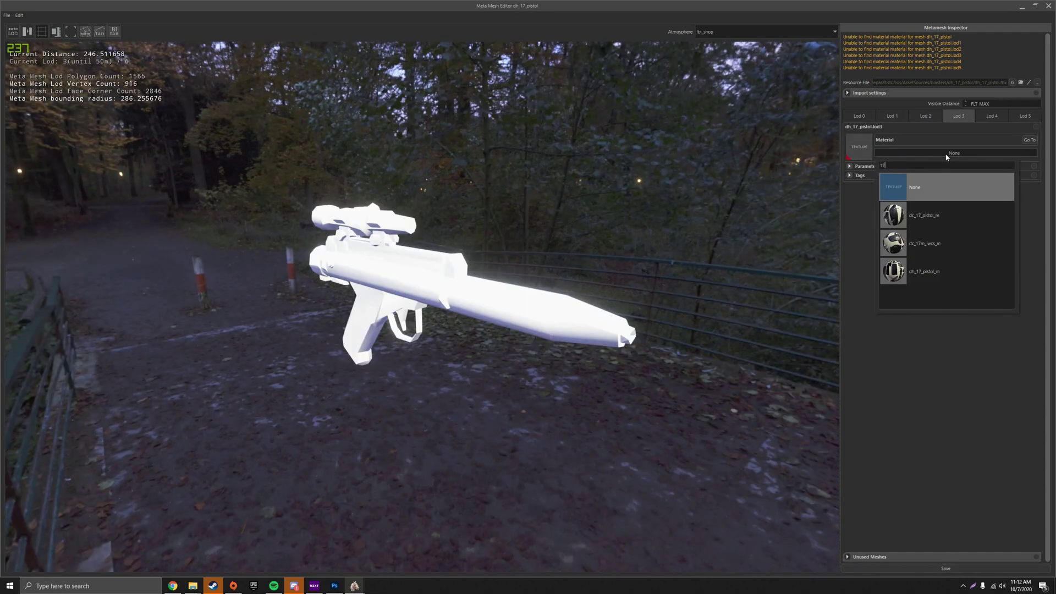
left_click(925, 271)
left_click(977, 569)
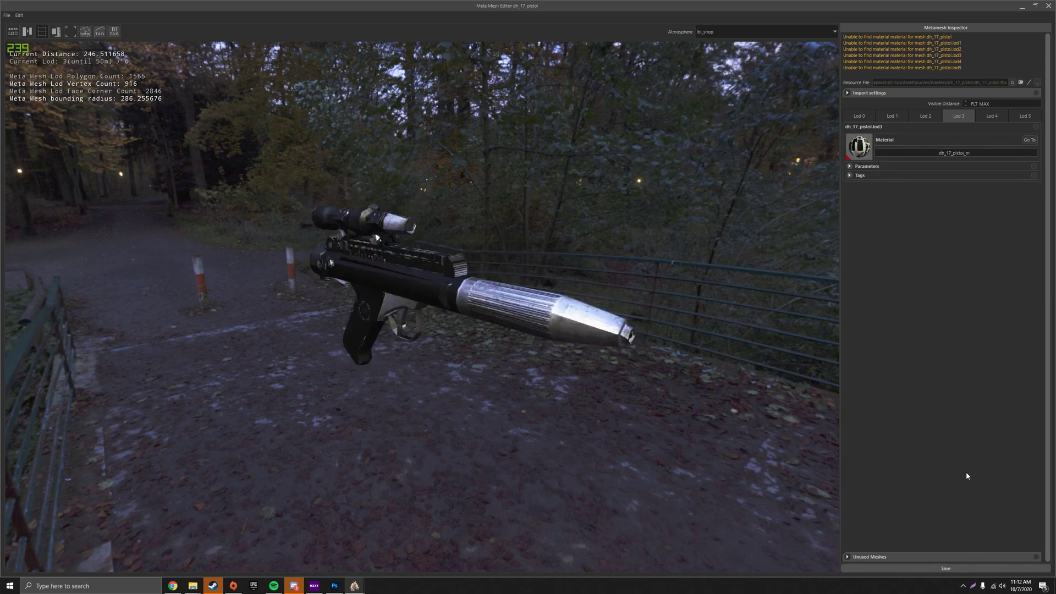
Assign the dh_17_pistol_m material to Lod 4 of the pistol mesh
left_click(991, 116)
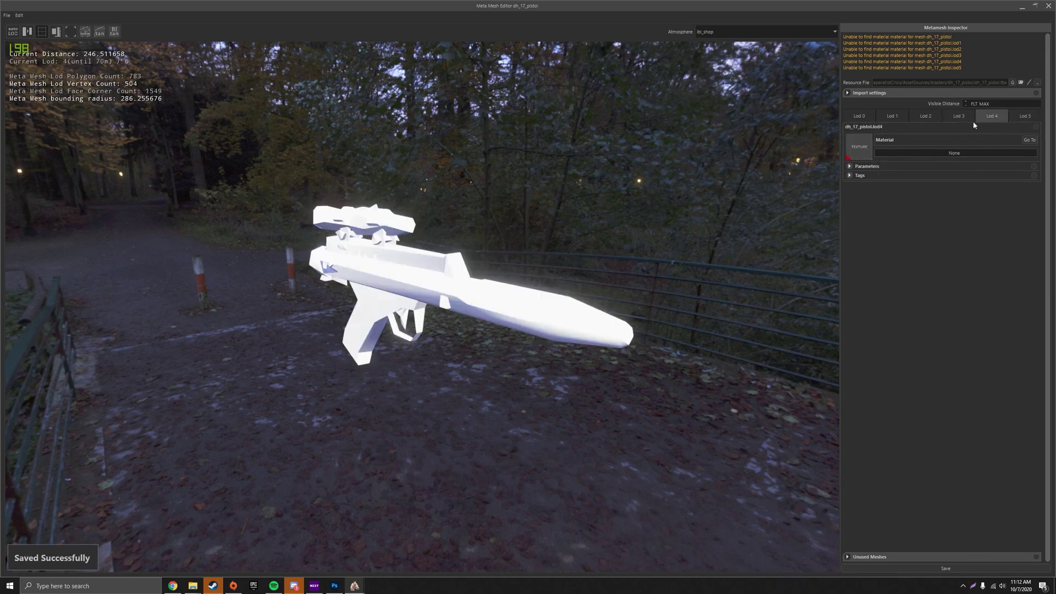
left_click(918, 153)
left_click(925, 270)
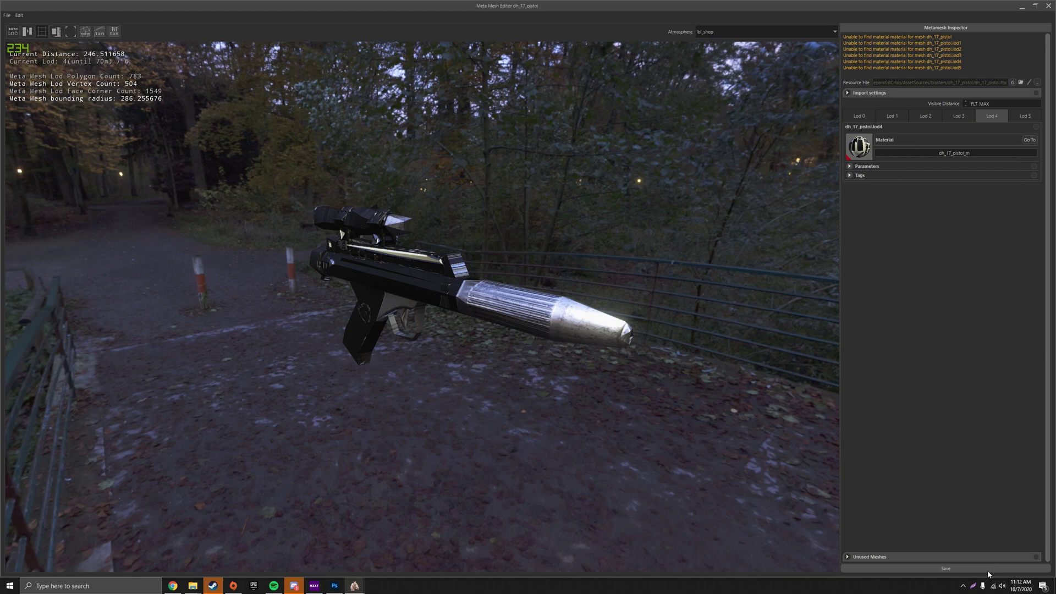
Review Lod 0 through Lod 4 of the pistol mesh to check the assigned material and appearance
left_click(892, 116)
left_click(926, 116)
left_click(959, 117)
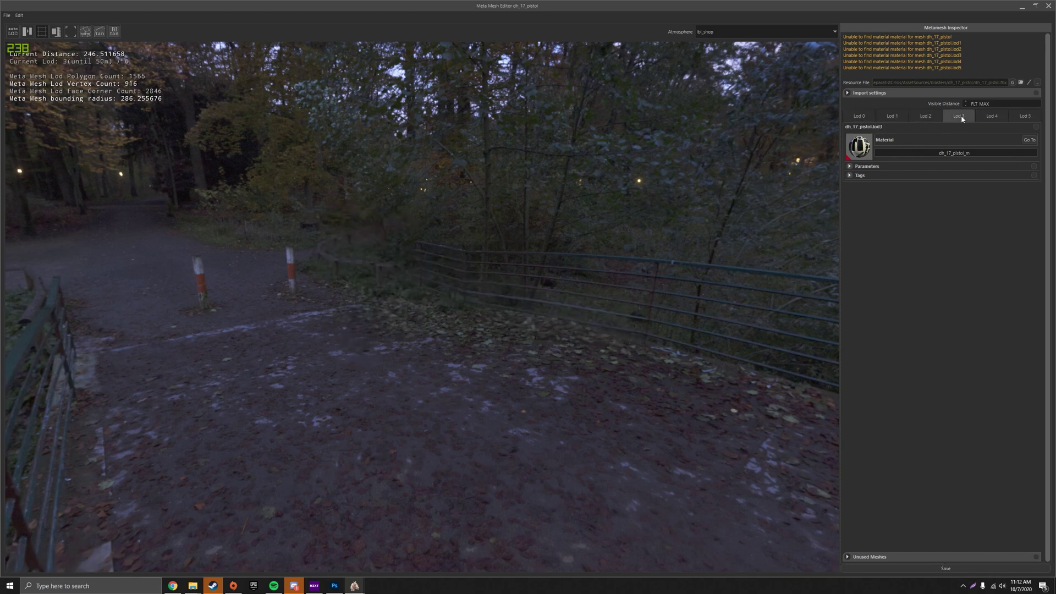
left_click(994, 117)
left_click(893, 116)
left_click(859, 116)
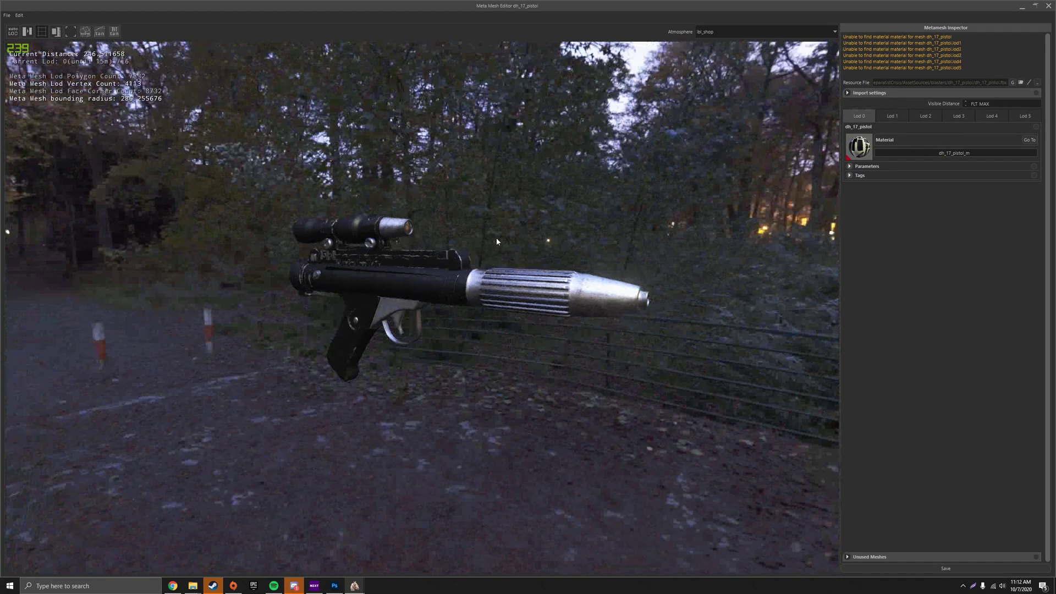